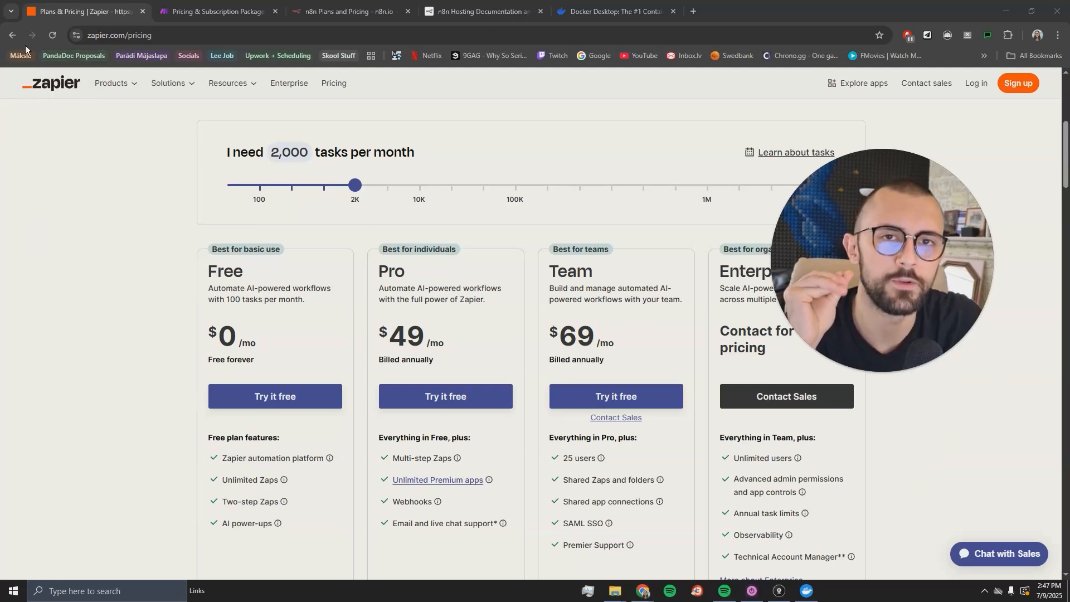
- Drag Zapier's monthly tasks slider to compare plan prices, ending back at 100 tasks
{"action": "scroll", "coordinate": [211, 271], "scroll_direction": "down", "scroll_amount": 2}
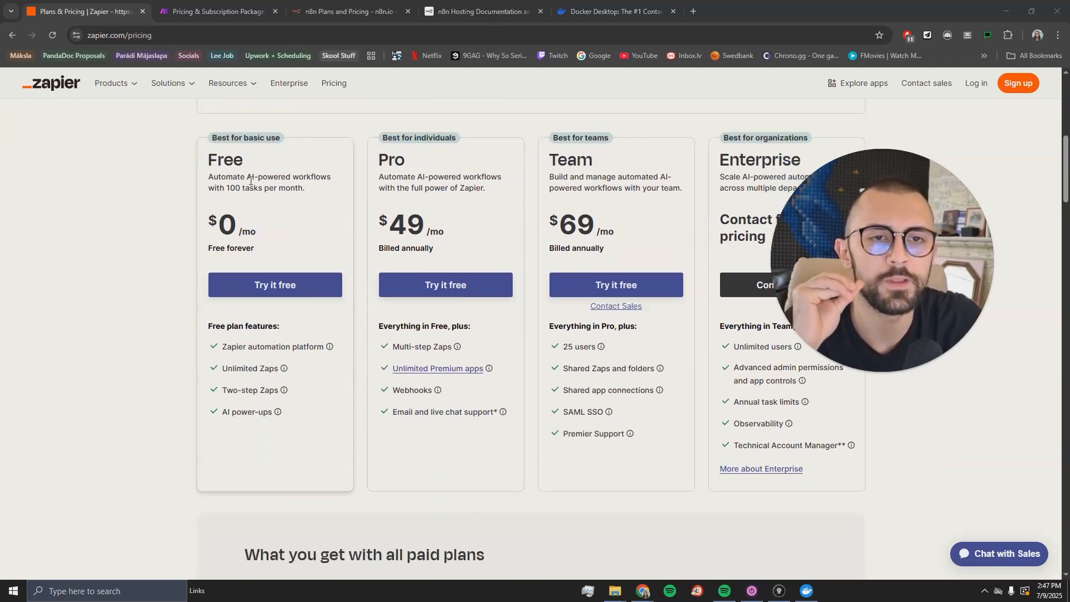
{"action": "left_click_drag", "start_coordinate": [228, 191], "coordinate": [256, 217]}
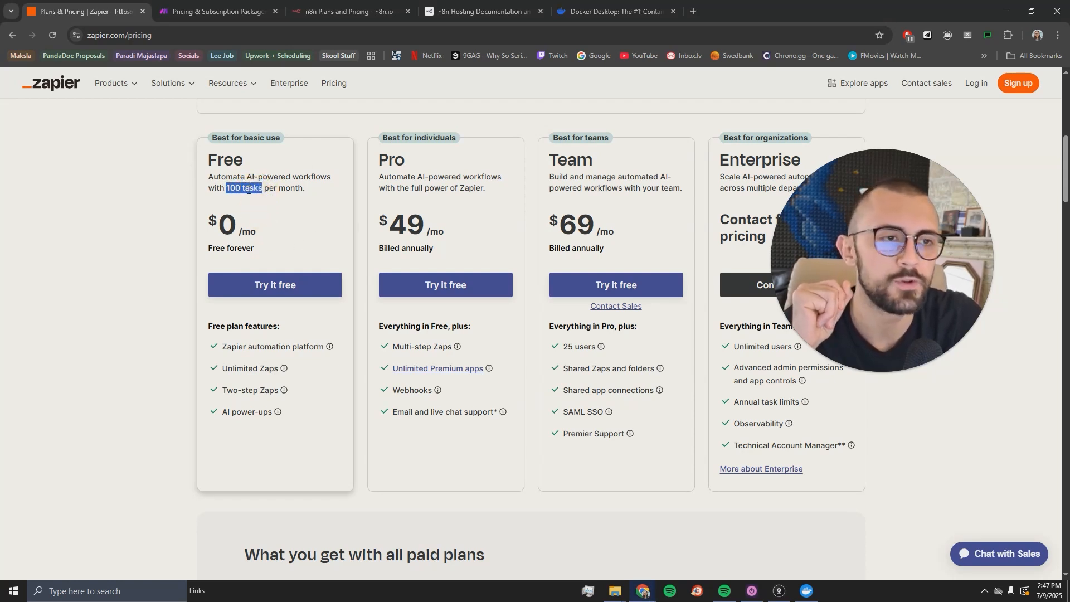
{"action": "scroll", "coordinate": [352, 223], "scroll_direction": "up", "scroll_amount": 2}
{"action": "left_click_drag", "start_coordinate": [353, 184], "coordinate": [290, 186]}
{"action": "scroll", "coordinate": [429, 351], "scroll_direction": "down", "scroll_amount": 2}
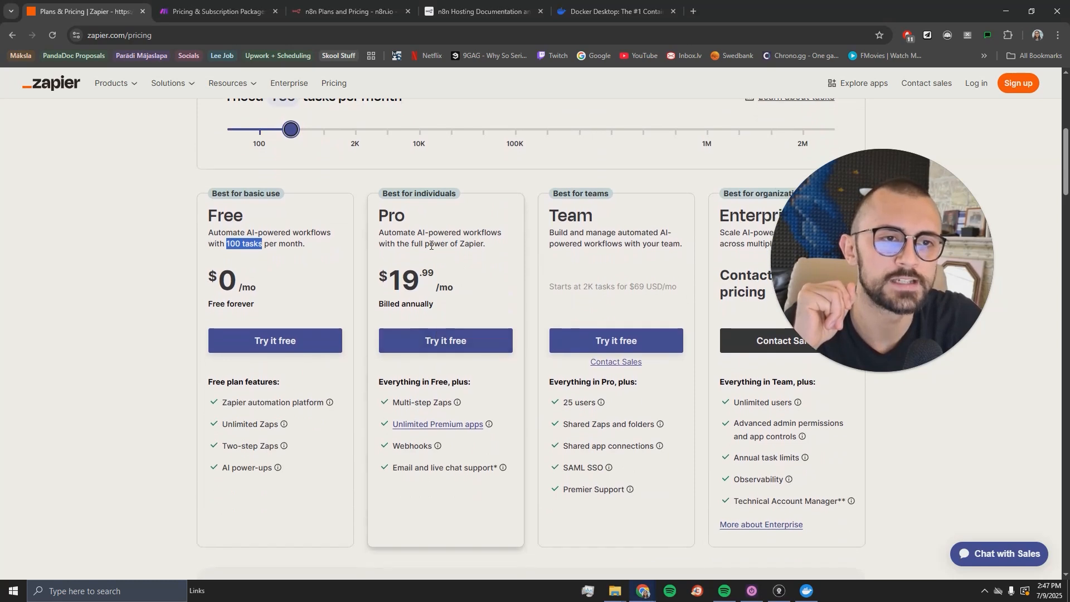
{"action": "scroll", "coordinate": [441, 243], "scroll_direction": "up", "scroll_amount": 1}
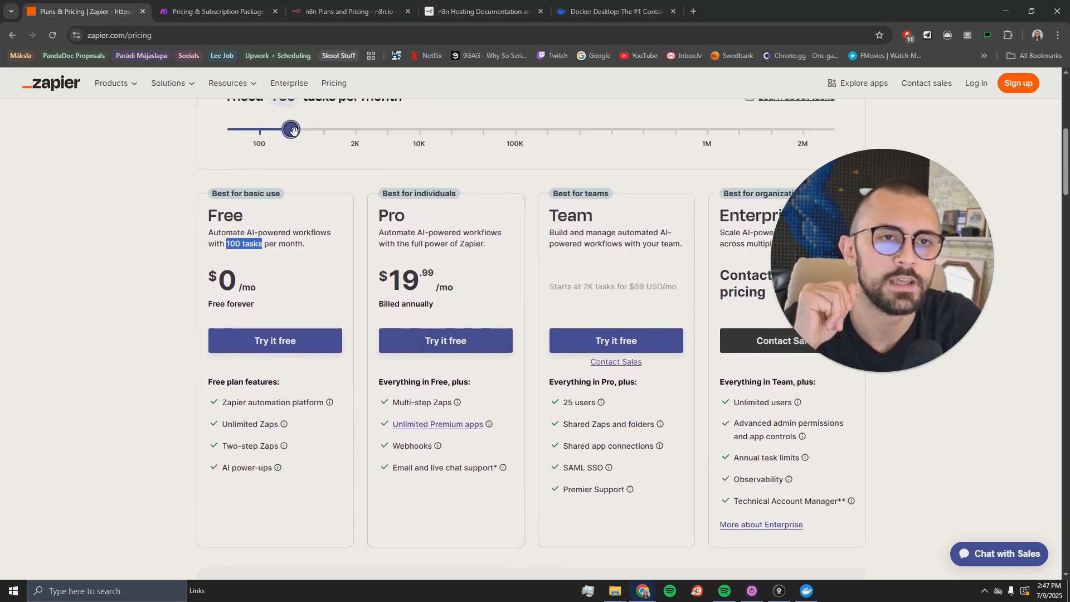
{"action": "left_click_drag", "start_coordinate": [290, 130], "coordinate": [364, 139]}
{"action": "left_click", "coordinate": [216, 11]}
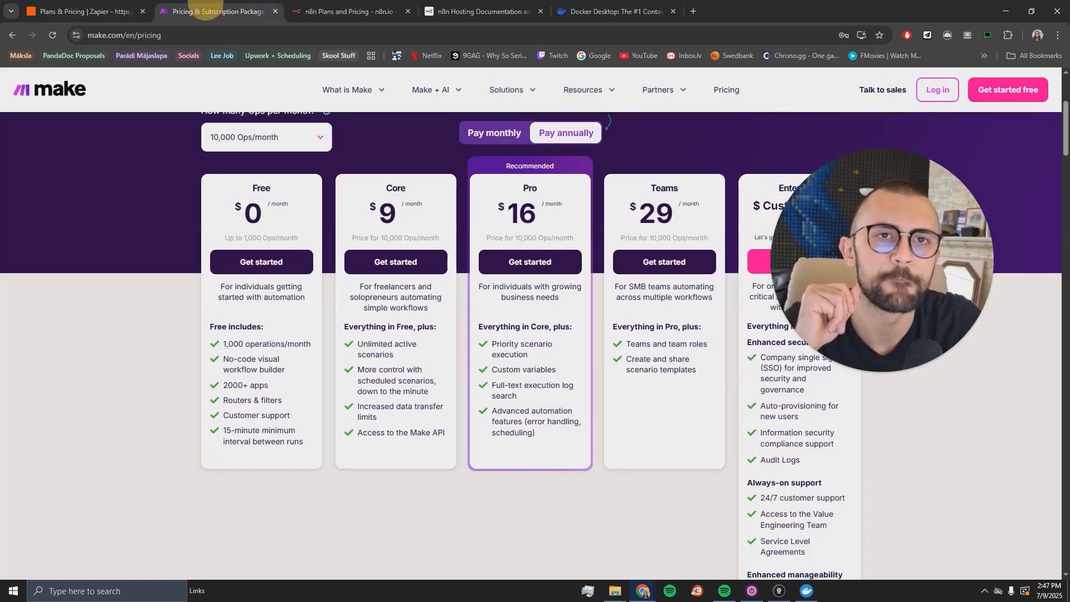
{"action": "scroll", "coordinate": [420, 209], "scroll_direction": "up", "scroll_amount": 2}
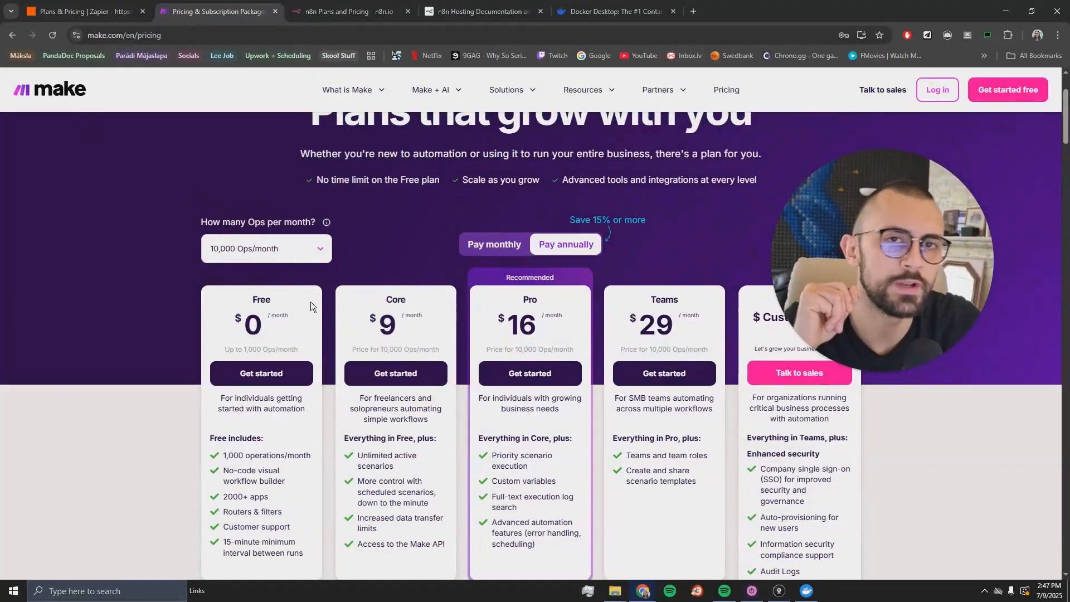
{"action": "scroll", "coordinate": [346, 294], "scroll_direction": "down", "scroll_amount": 2}
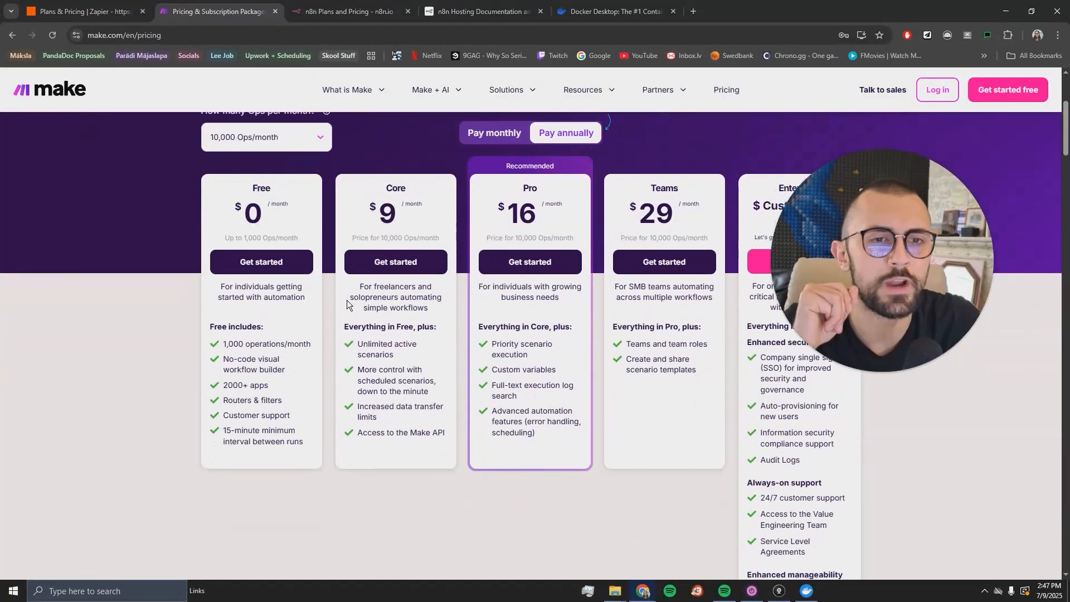
{"action": "left_click", "coordinate": [390, 214]}
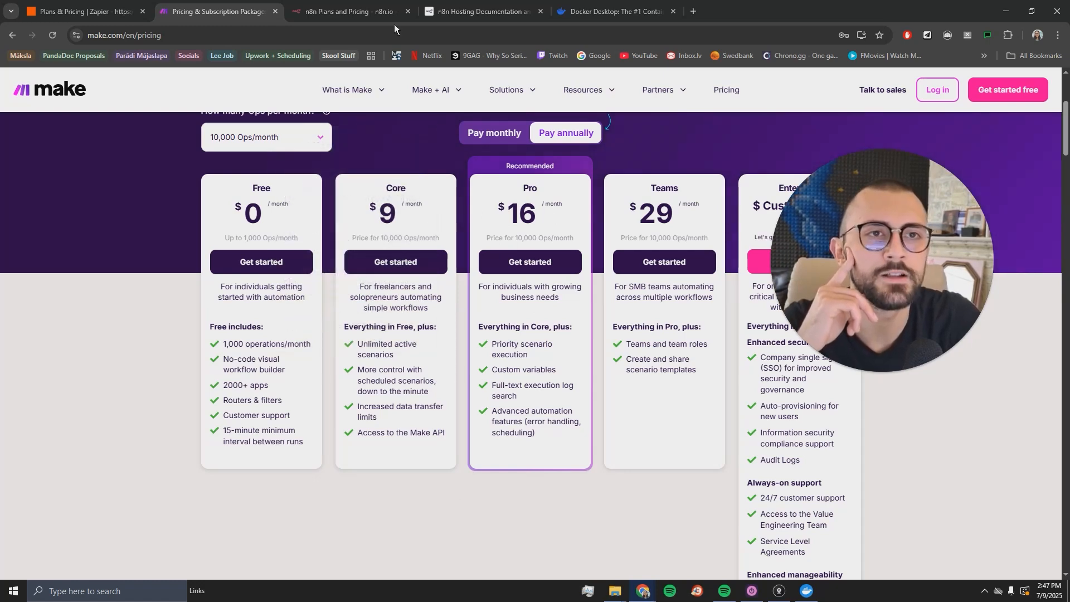
- Review n8n's plans, highlighting hosted Starter at €20 and Pro at €50 per month
{"action": "left_click", "coordinate": [340, 12]}
{"action": "scroll", "coordinate": [280, 180], "scroll_direction": "up", "scroll_amount": 15}
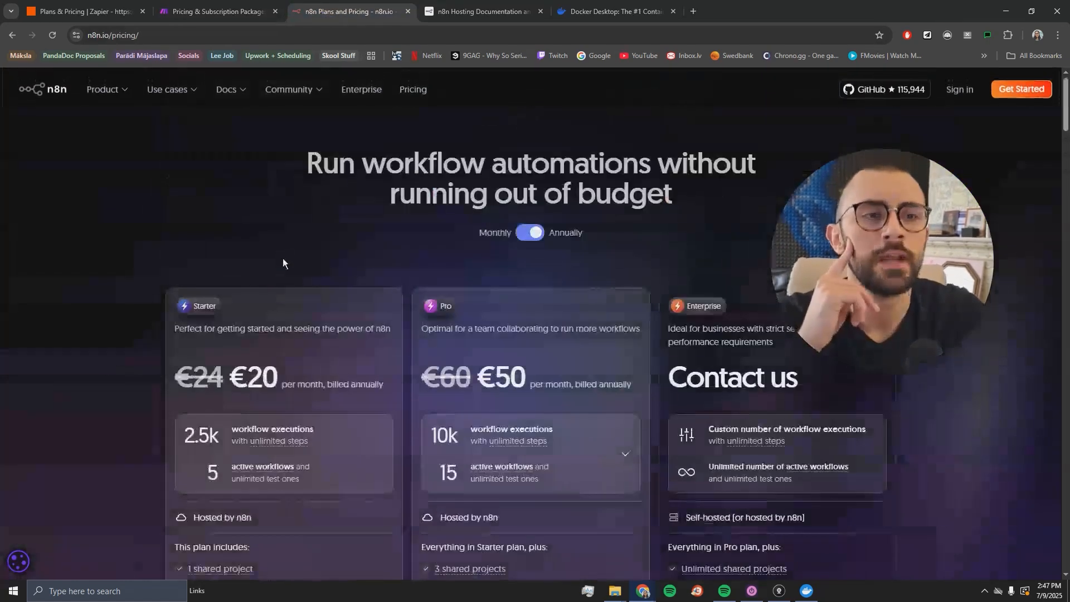
{"action": "scroll", "coordinate": [238, 178], "scroll_direction": "down", "scroll_amount": 3}
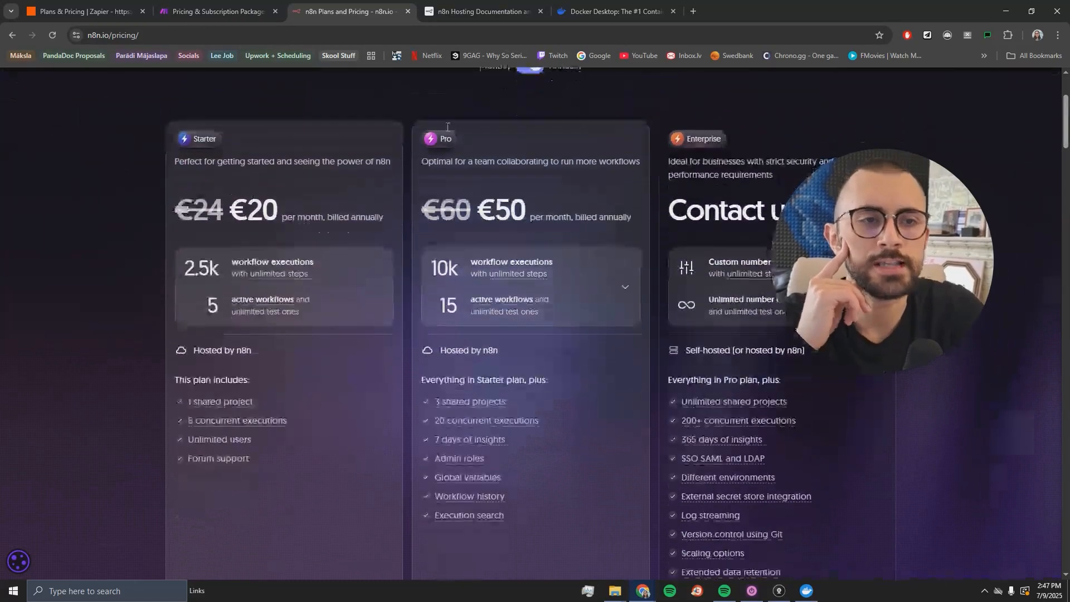
{"action": "left_click", "coordinate": [189, 352]}
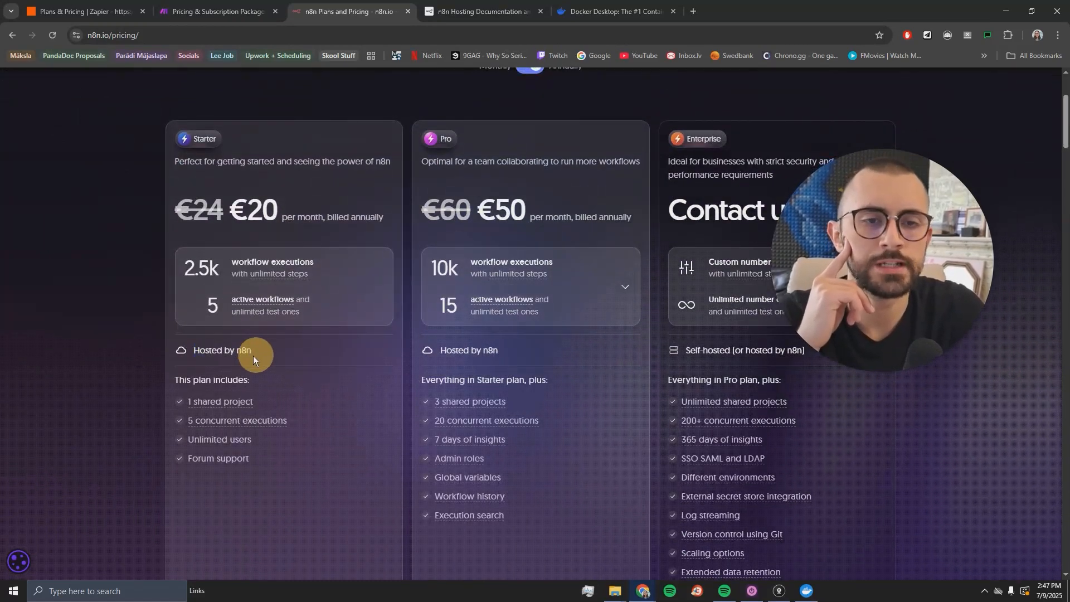
{"action": "left_click_drag", "start_coordinate": [253, 356], "coordinate": [190, 350]}
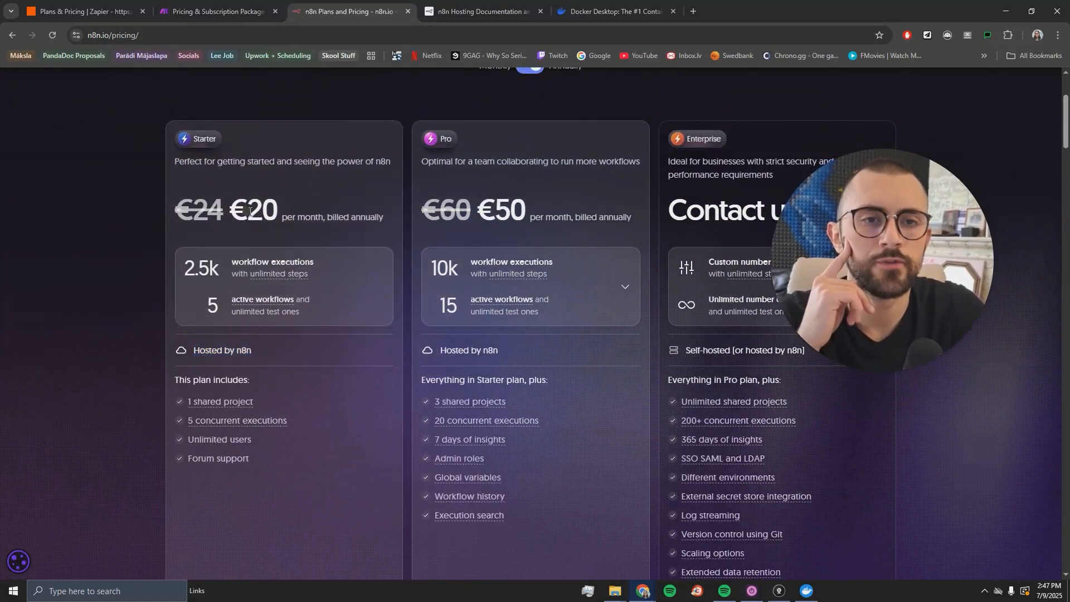
{"action": "left_click_drag", "start_coordinate": [243, 211], "coordinate": [351, 216]}
{"action": "left_click_drag", "start_coordinate": [495, 211], "coordinate": [557, 217]}
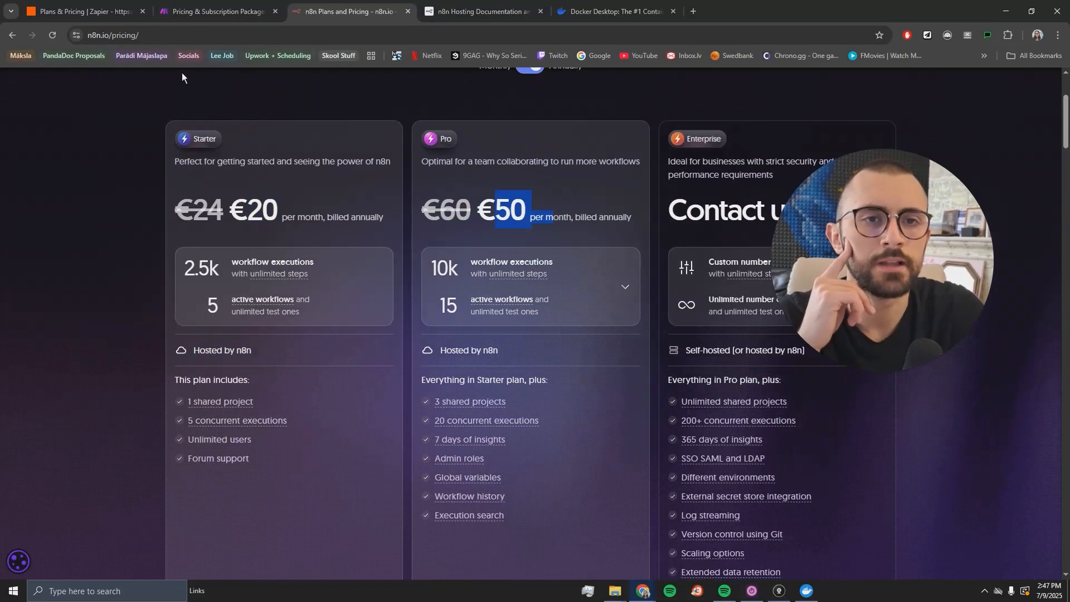
{"action": "scroll", "coordinate": [469, 254], "scroll_direction": "down", "scroll_amount": 10}
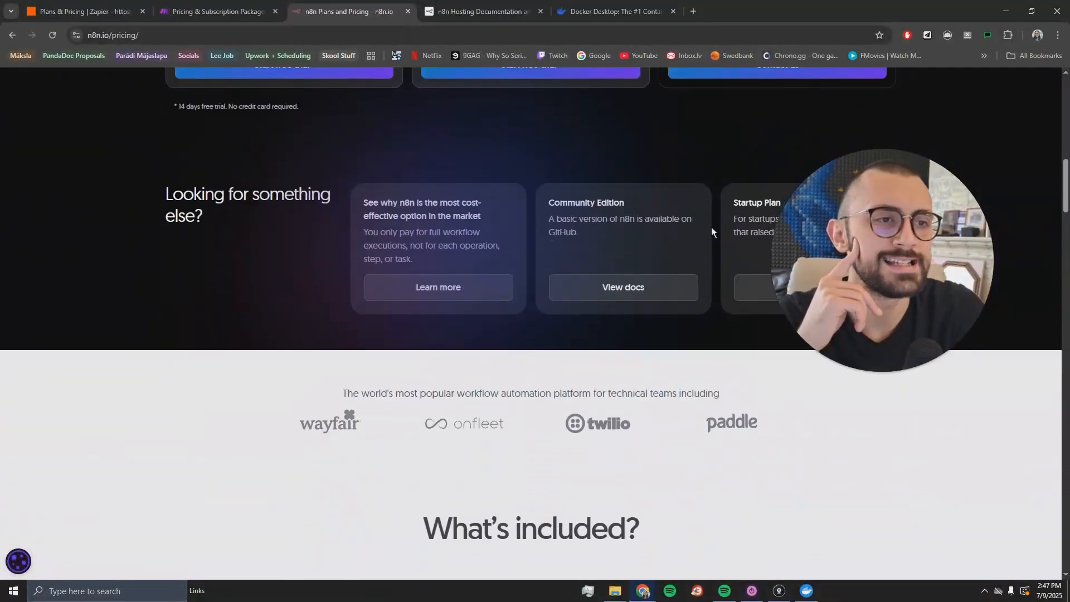
- Open the Community Edition docs, close the duplicate tab, and read the Self-hosting n8n page
{"action": "left_click", "coordinate": [607, 287]}
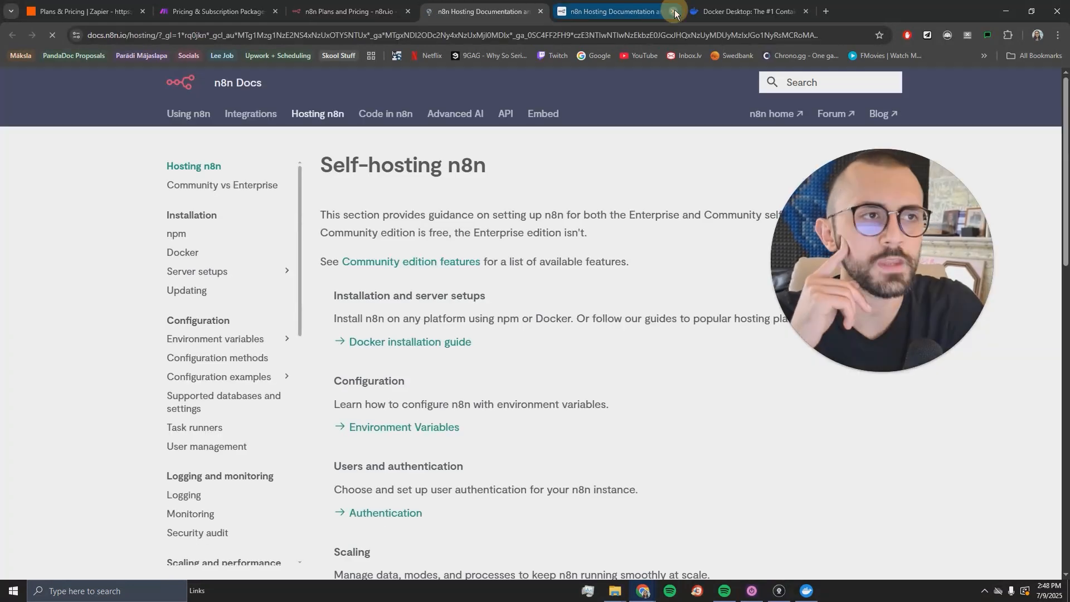
{"action": "left_click", "coordinate": [673, 11]}
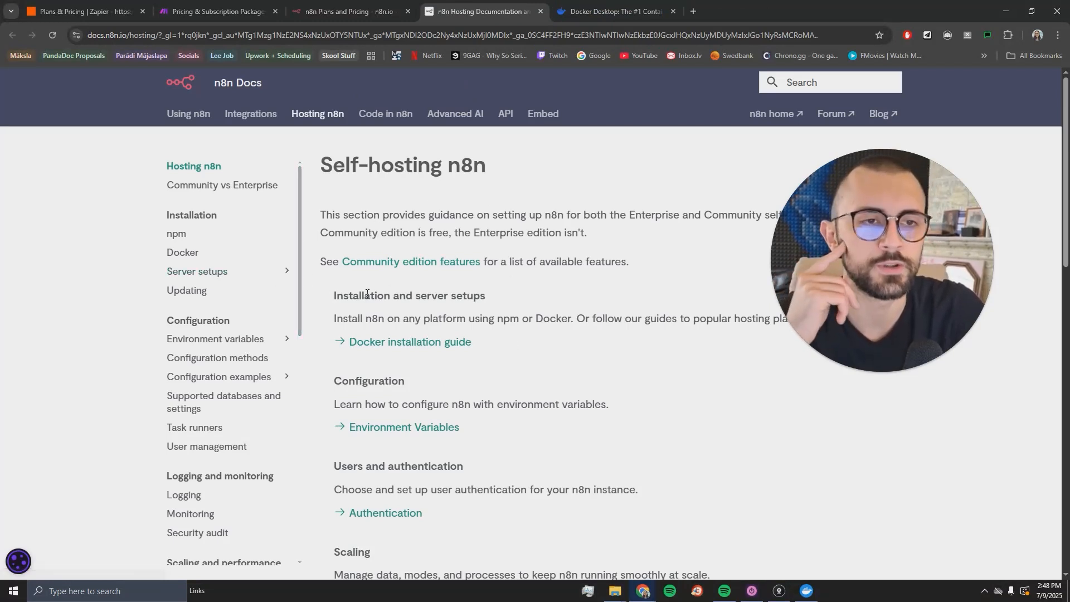
{"action": "scroll", "coordinate": [410, 302], "scroll_direction": "down", "scroll_amount": 1}
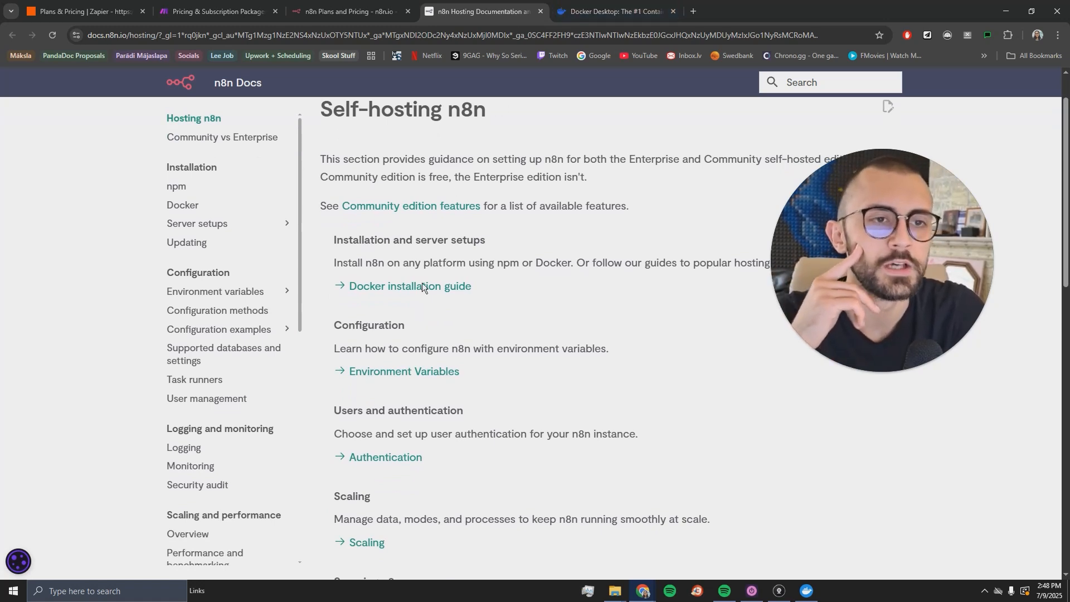
{"action": "scroll", "coordinate": [522, 333], "scroll_direction": "up", "scroll_amount": 1}
{"action": "left_click", "coordinate": [614, 11]}
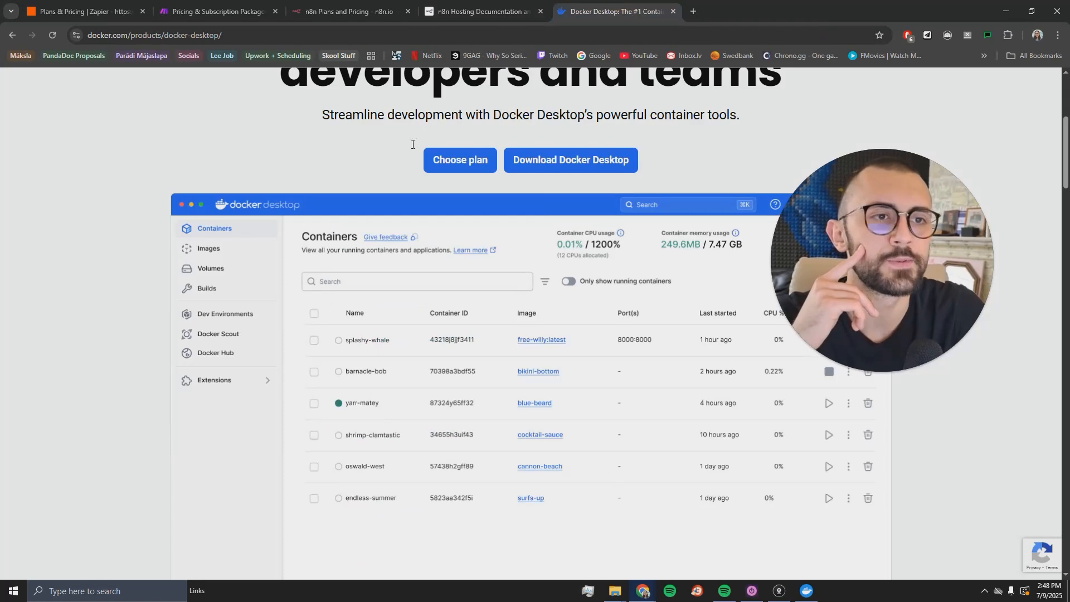
- Search Google for 'docker' in a new tab
{"action": "scroll", "coordinate": [613, 324], "scroll_direction": "up", "scroll_amount": 1}
{"action": "left_click", "coordinate": [691, 17]}
{"action": "type", "text": "dcke"}
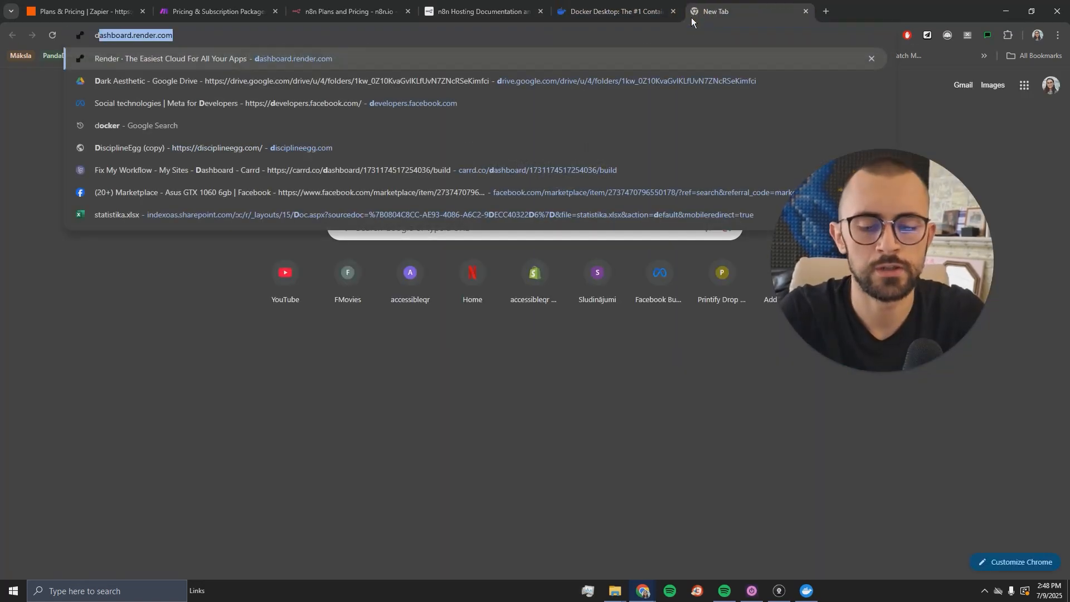
{"action": "key", "text": "BackSpace"}
{"action": "key", "text": "BackSpace"}
{"action": "key", "text": "BackSpace"}
{"action": "key", "text": "BackSpace"}
{"action": "type", "text": "docker"}
{"action": "key", "text": "Return"}
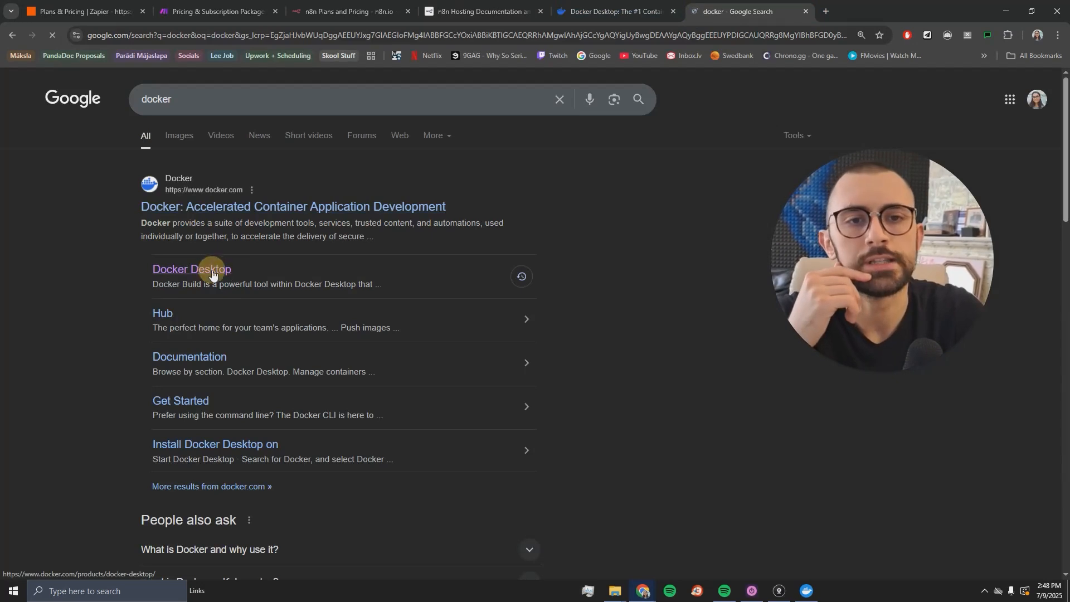
- Show the Docker Desktop download options for Mac, Windows and Linux
{"action": "left_click", "coordinate": [805, 12]}
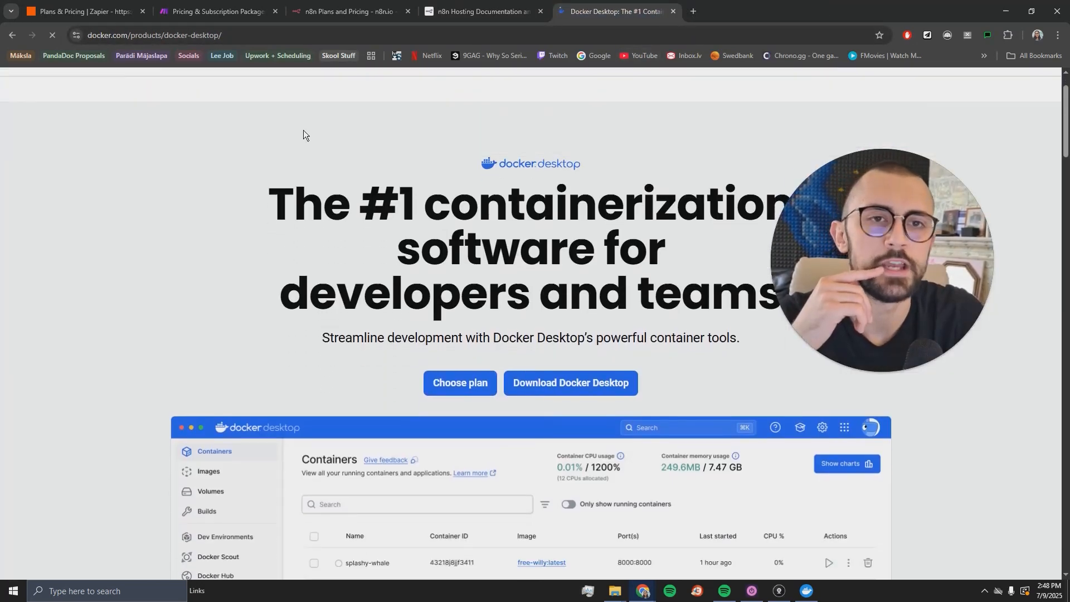
{"action": "scroll", "coordinate": [529, 273], "scroll_direction": "down", "scroll_amount": 2}
{"action": "mouse_move", "coordinate": [594, 341]}
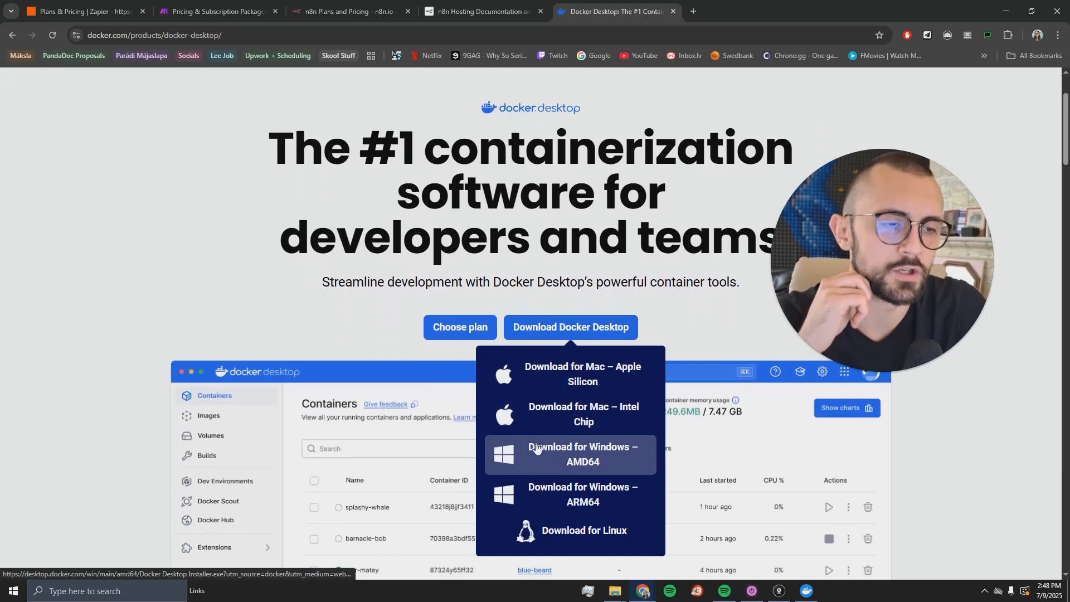
- Run the Windows AMD64 installer and close its 'Existing installation is up to date' dialog
{"action": "left_click", "coordinate": [581, 460]}
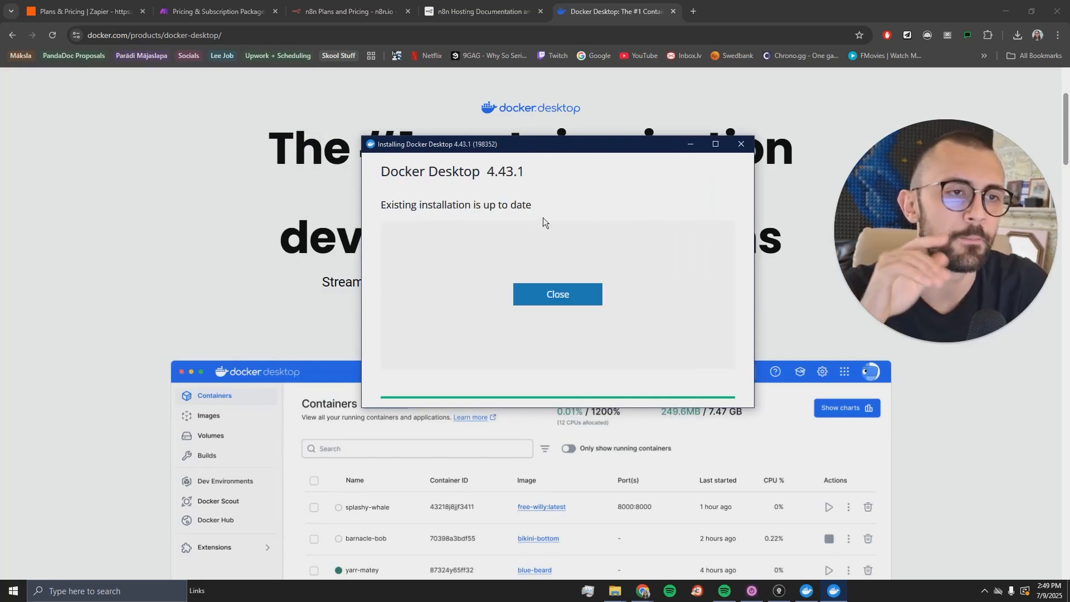
{"action": "left_click", "coordinate": [543, 301]}
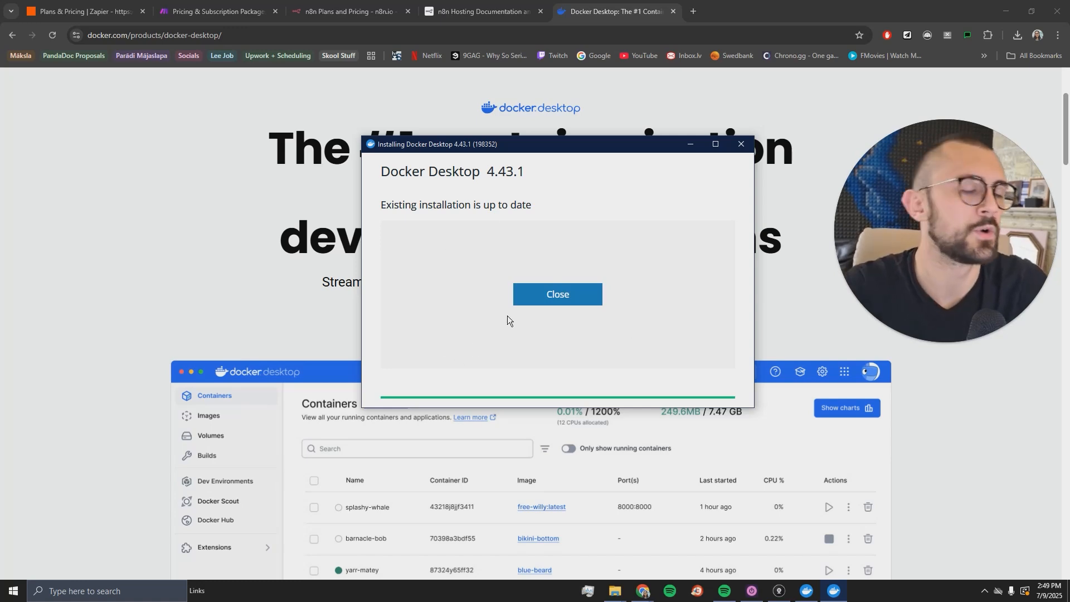
{"action": "left_click", "coordinate": [549, 296]}
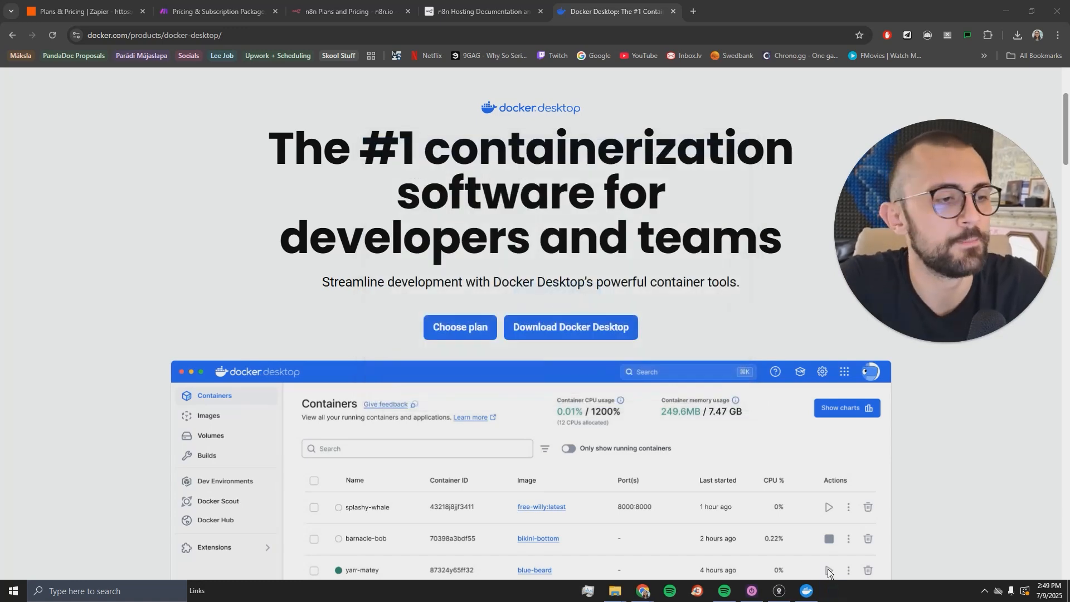
- Browse Docker Desktop's Containers, Images, Volumes and Builds pages, ending on Images
{"action": "left_click", "coordinate": [806, 591]}
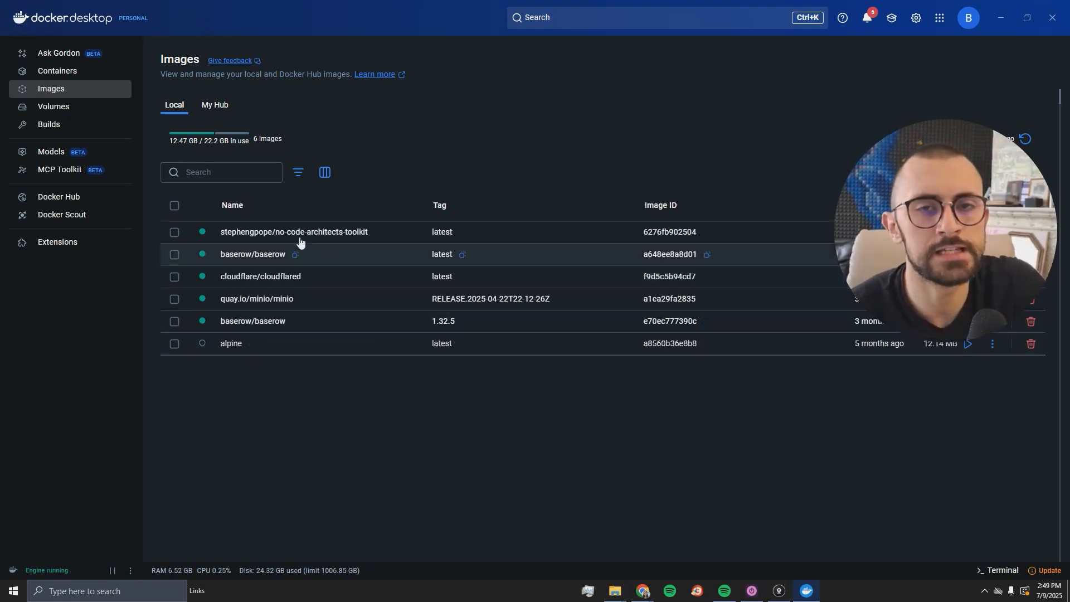
{"action": "left_click", "coordinate": [84, 75]}
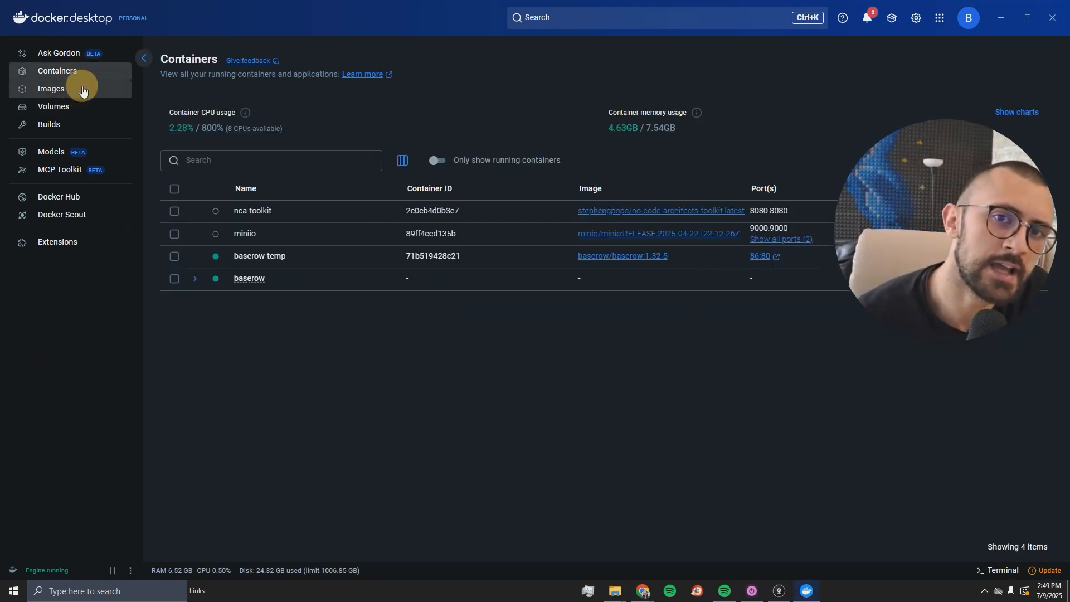
{"action": "left_click", "coordinate": [78, 89]}
{"action": "left_click", "coordinate": [75, 106]}
{"action": "left_click", "coordinate": [70, 124]}
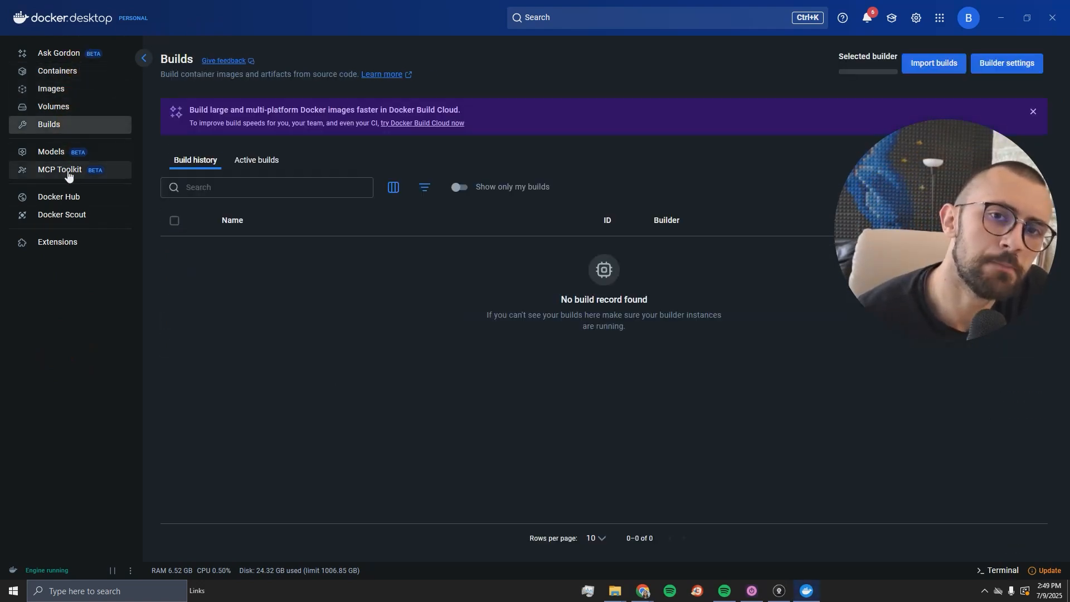
{"action": "left_click", "coordinate": [70, 74]}
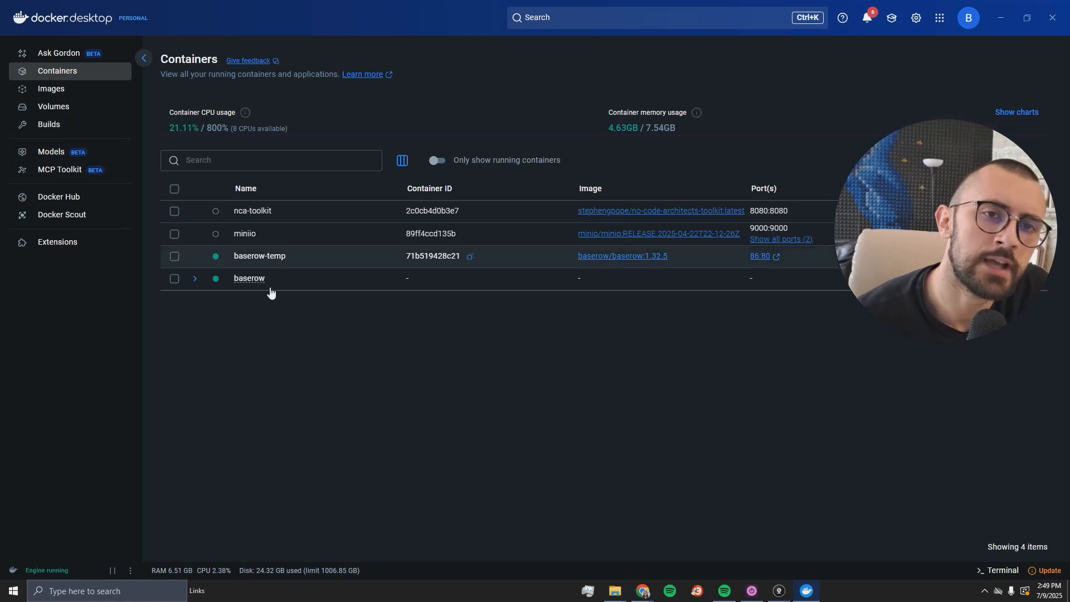
{"action": "left_click", "coordinate": [54, 88]}
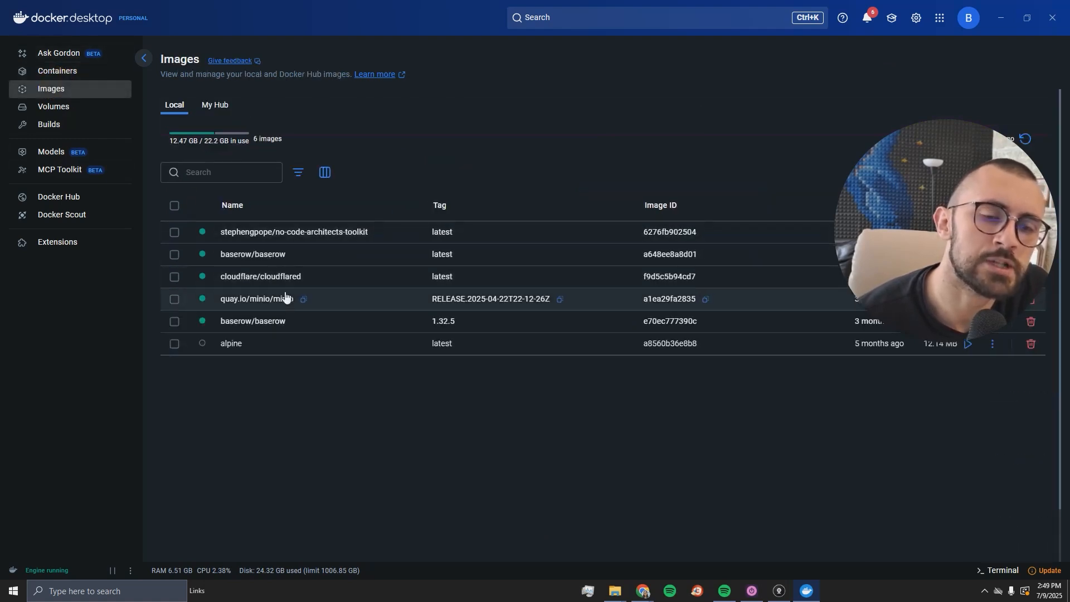
{"action": "left_click", "coordinate": [615, 591]}
- Create a folder named n8ndata in Documents\FixMyWorkflow and minimize File Explorer
{"action": "left_click_drag", "start_coordinate": [585, 121], "coordinate": [523, 49]}
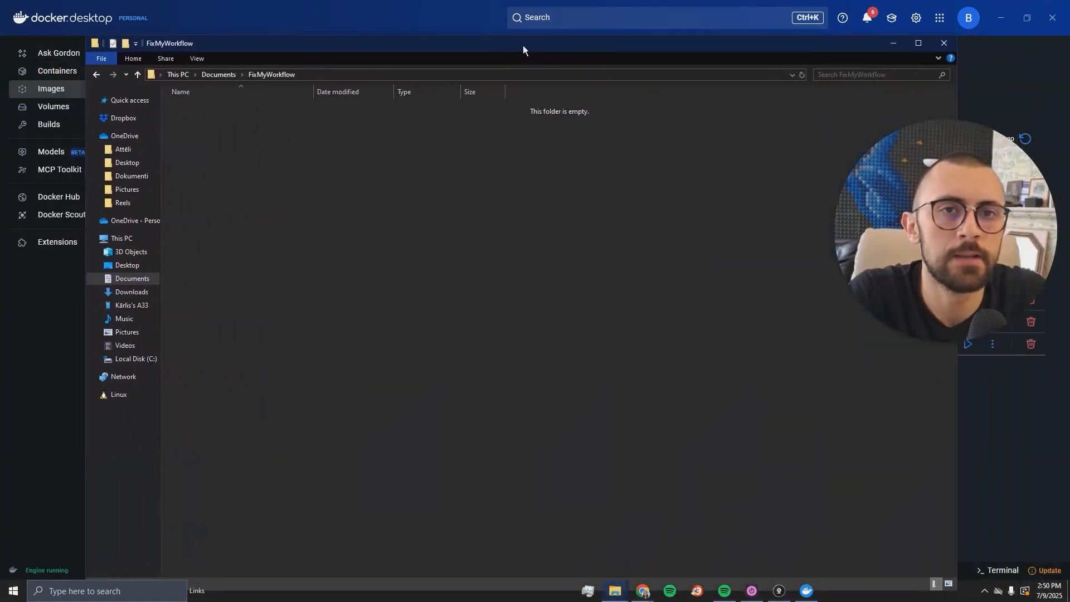
{"action": "right_click", "coordinate": [277, 191]}
{"action": "mouse_move", "coordinate": [336, 360]}
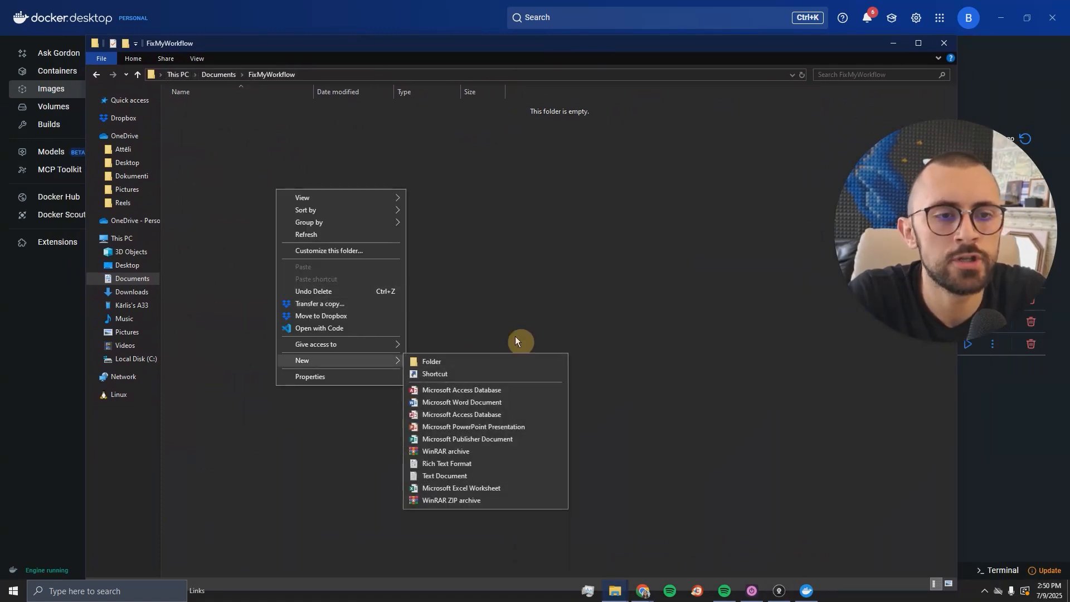
{"action": "left_click", "coordinate": [462, 362]}
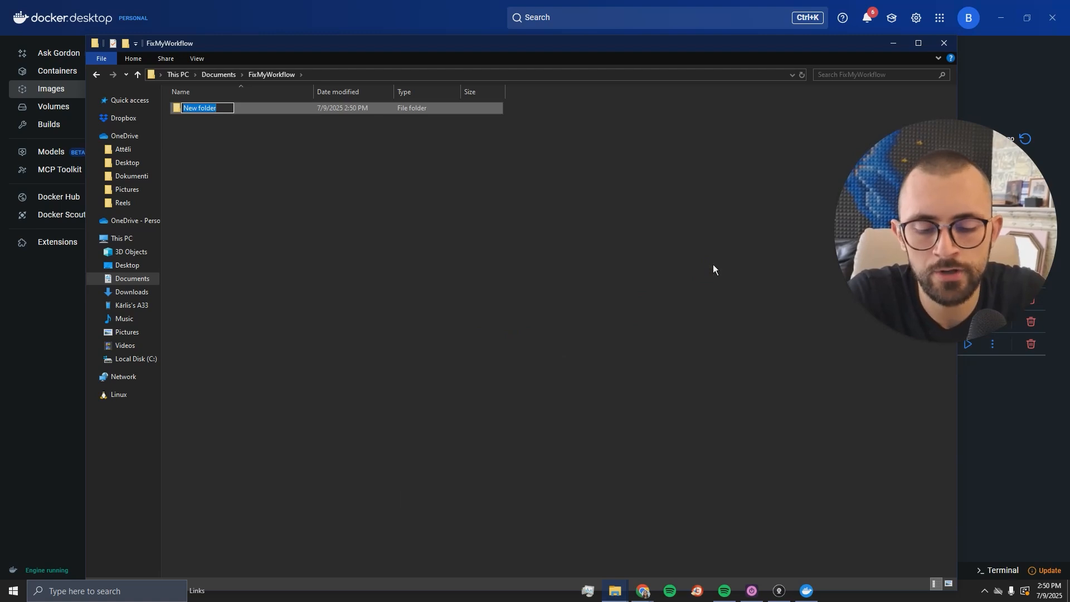
{"action": "type", "text": "n8ndata"}
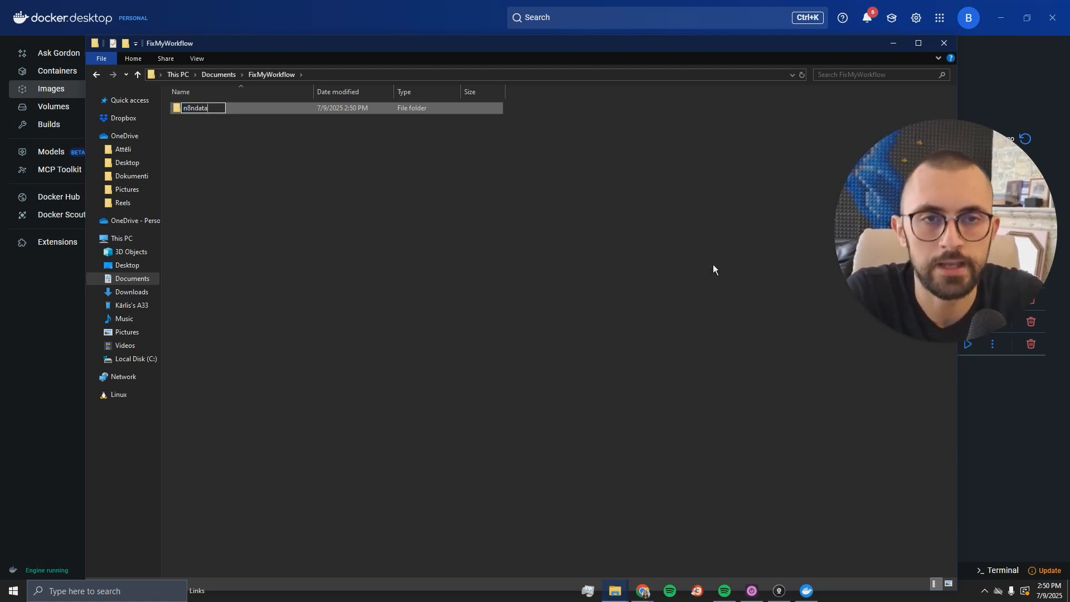
{"action": "key", "text": "Return"}
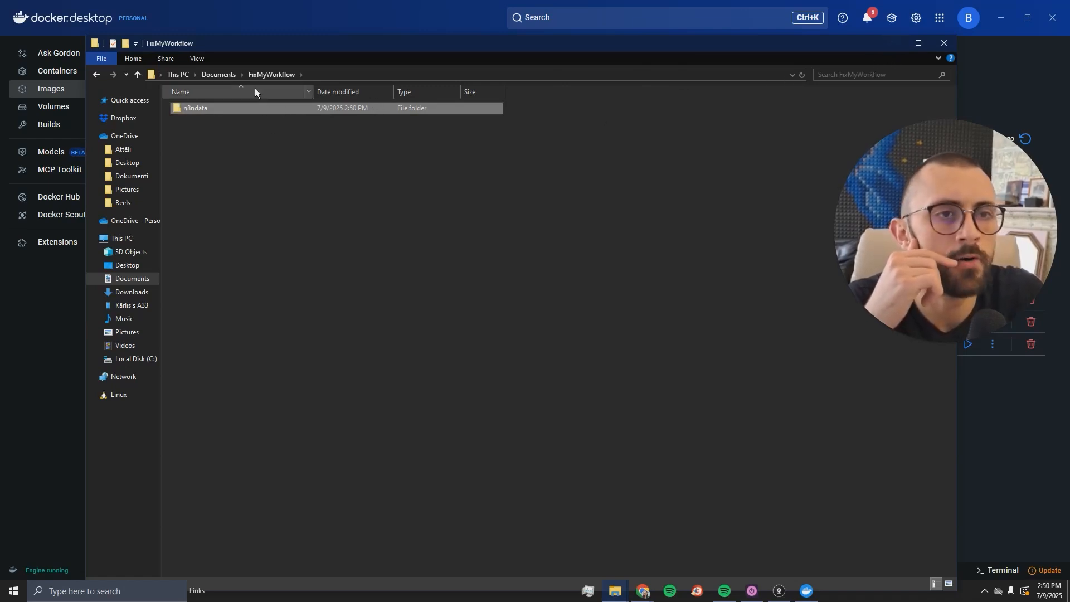
{"action": "left_click", "coordinate": [894, 44]}
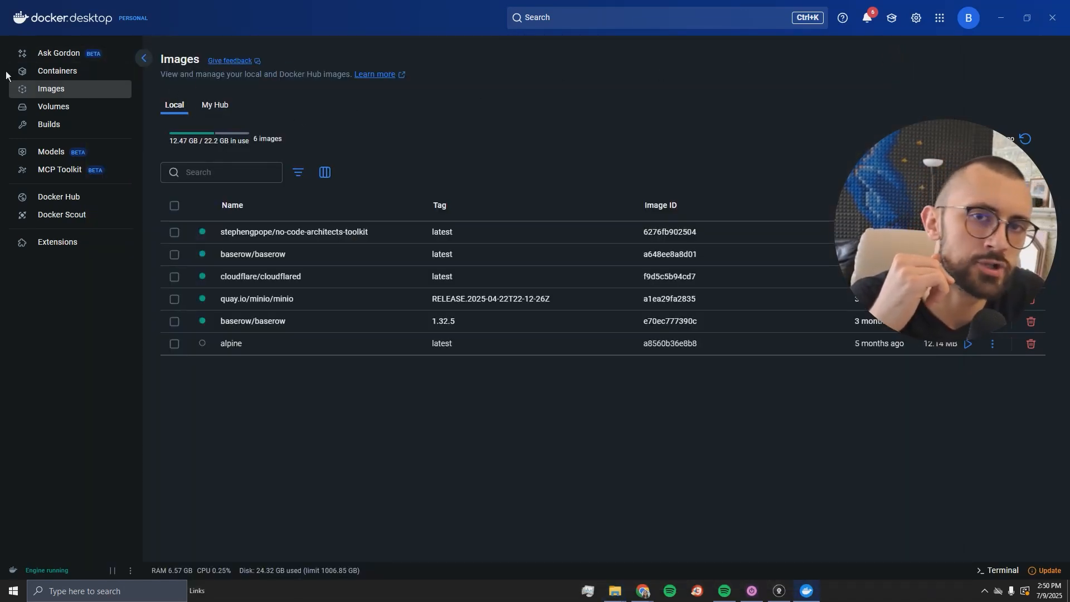
- Search for n8nio/n8n and pull its latest tag (1.66 GB) into local images
{"action": "left_click", "coordinate": [57, 71]}
{"action": "left_click", "coordinate": [52, 89]}
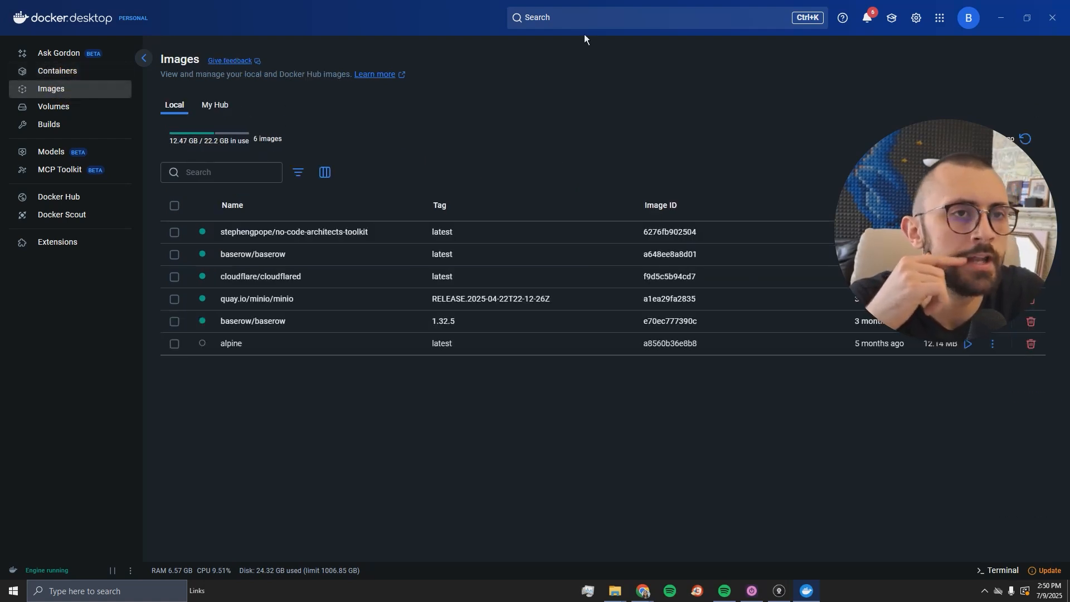
{"action": "left_click", "coordinate": [584, 14]}
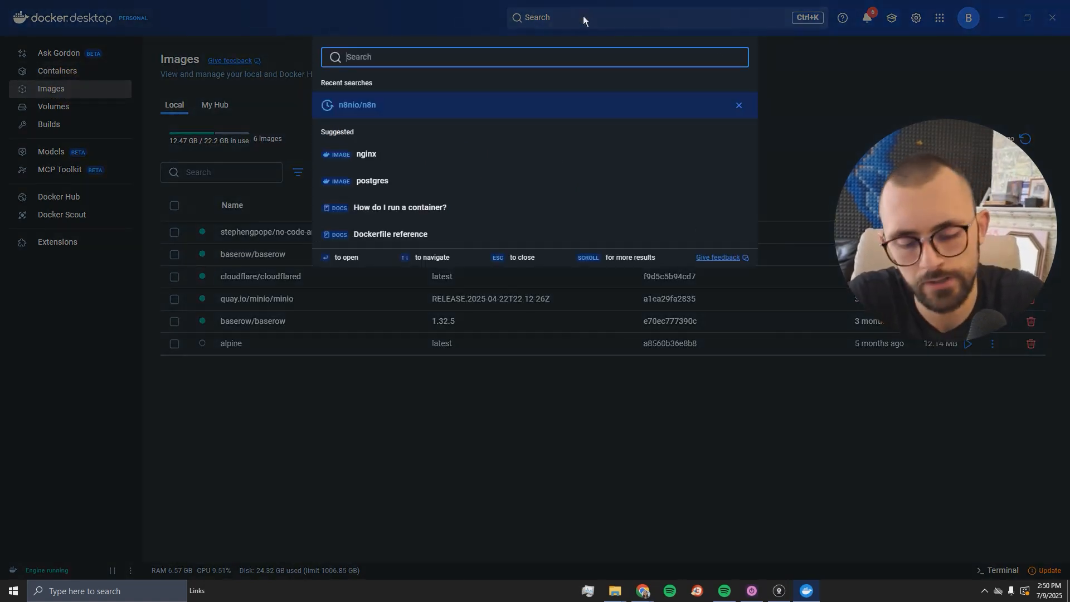
{"action": "type", "text": "n8n"}
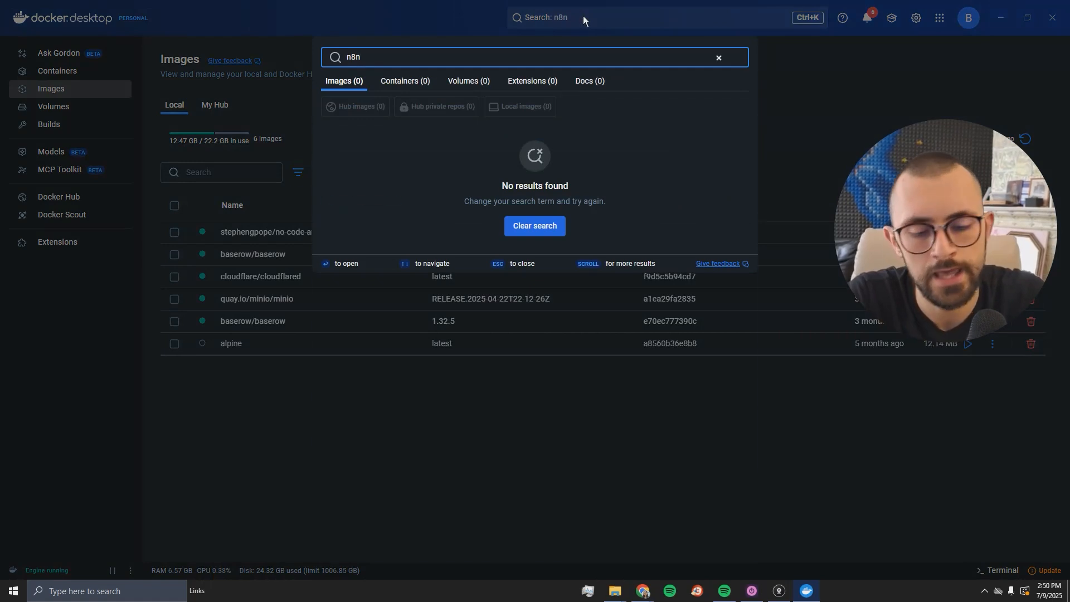
{"action": "type", "text": "io/n8n"}
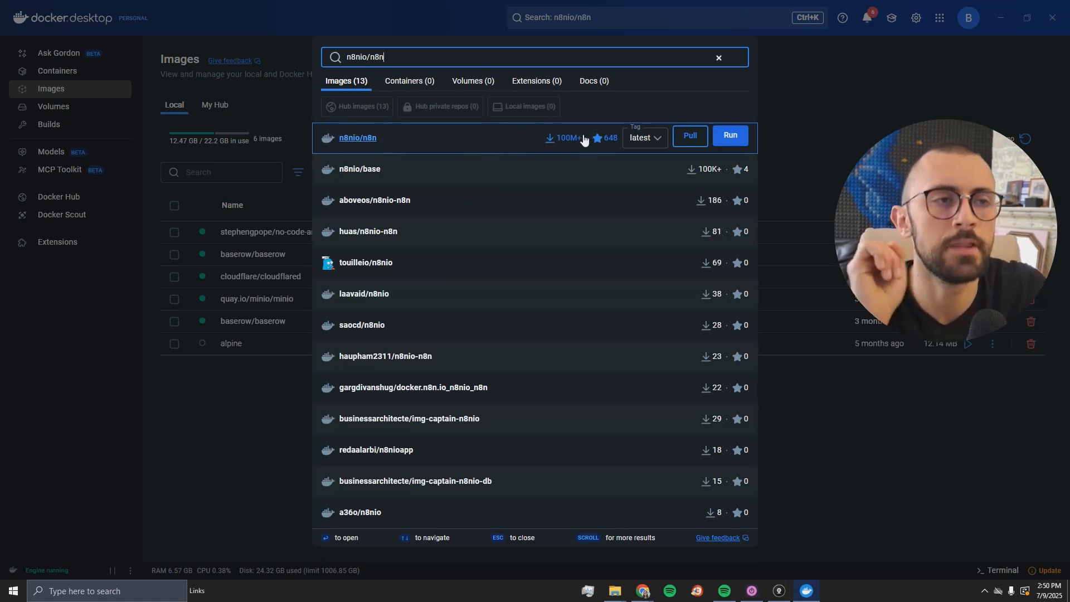
{"action": "key", "text": "Down"}
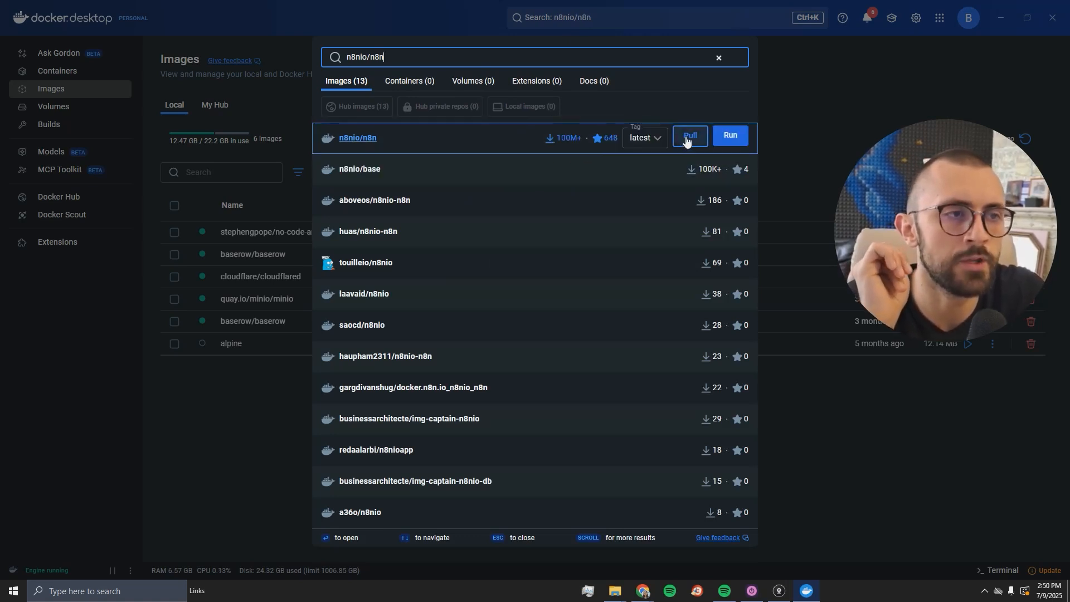
{"action": "left_click", "coordinate": [690, 137]}
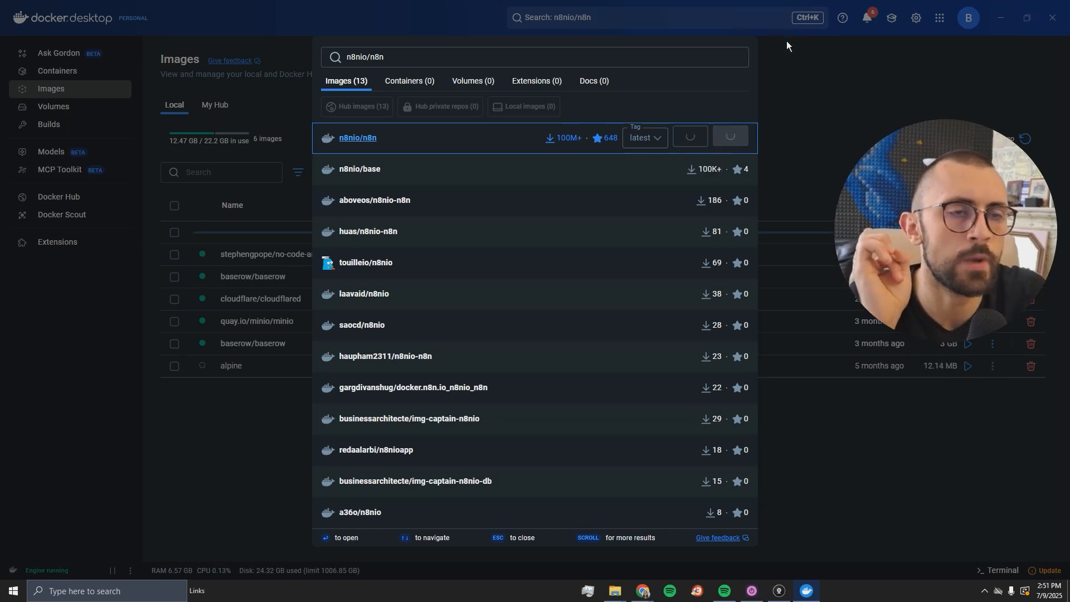
{"action": "left_click", "coordinate": [788, 84]}
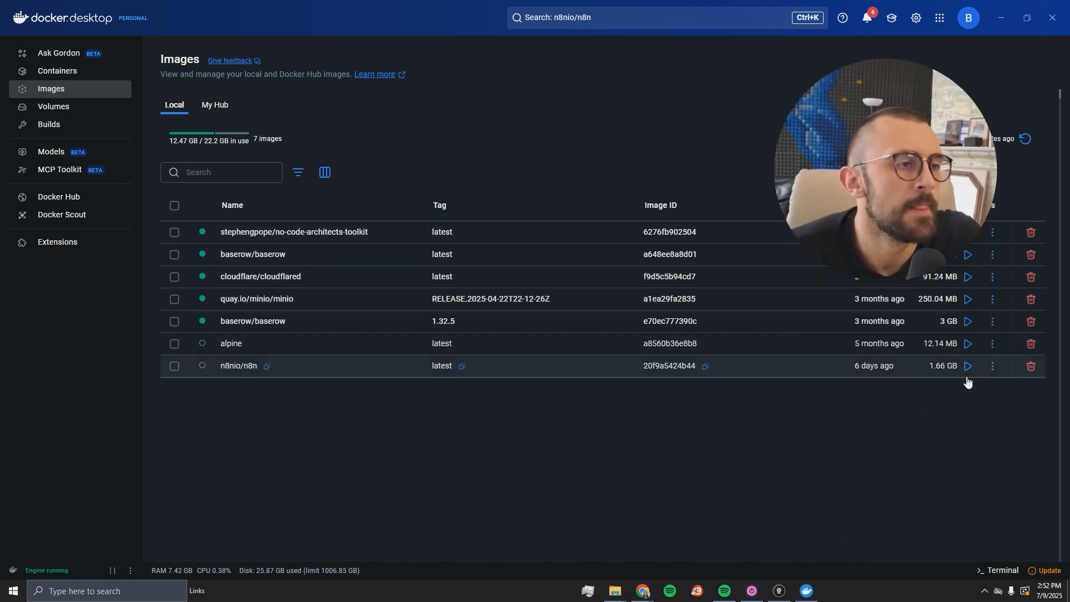
- Start a run of n8nio/n8n with container name n8n and host port 5678
{"action": "left_click", "coordinate": [968, 366]}
{"action": "left_click", "coordinate": [545, 311]}
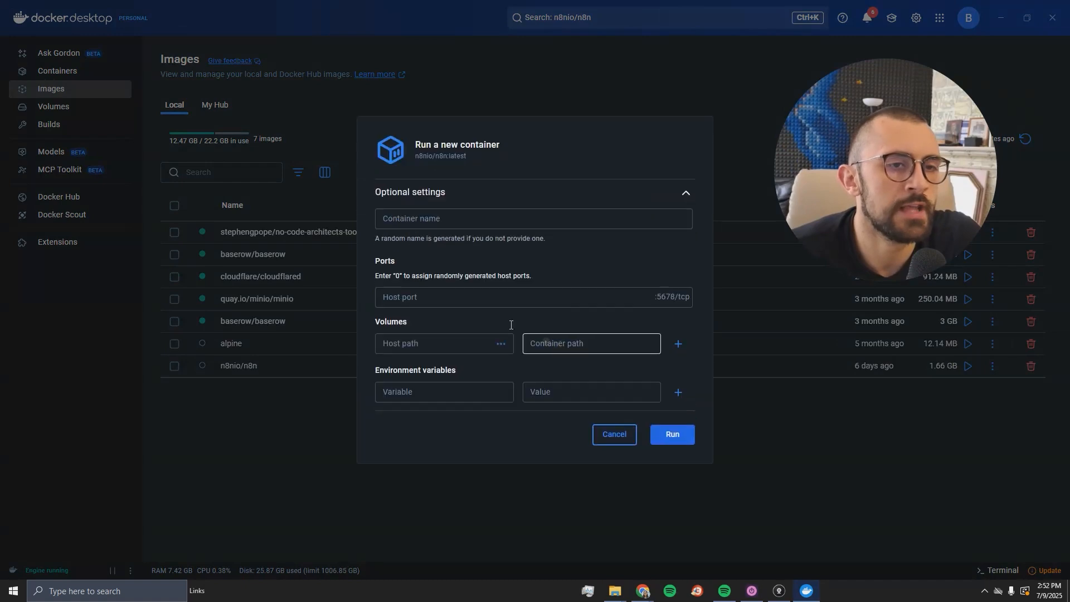
{"action": "left_click", "coordinate": [444, 217]}
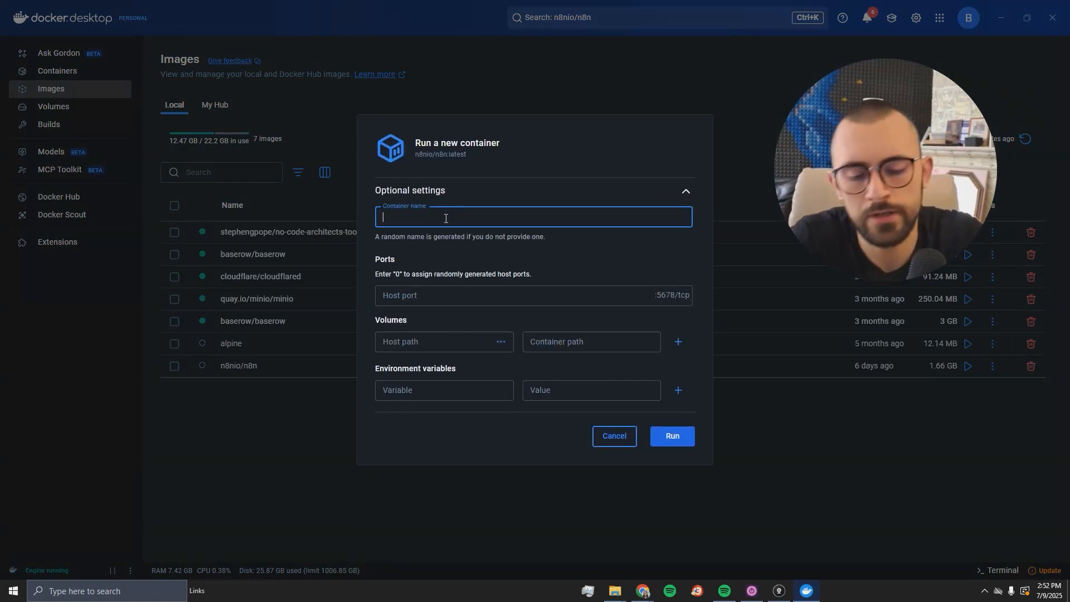
{"action": "type", "text": "n8n"}
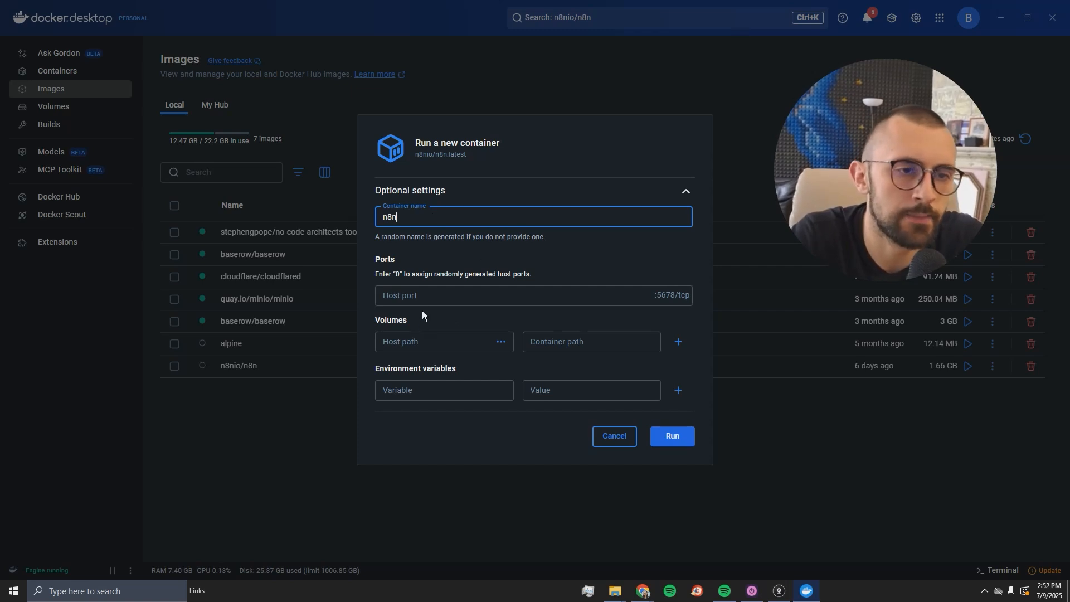
{"action": "left_click", "coordinate": [424, 296]}
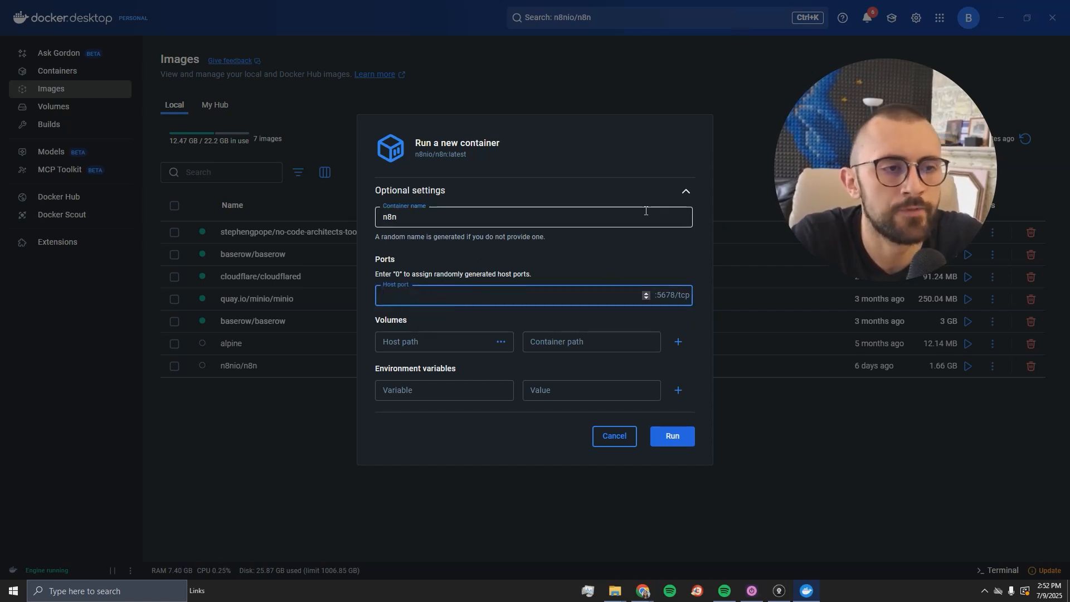
{"action": "type", "text": "56"}
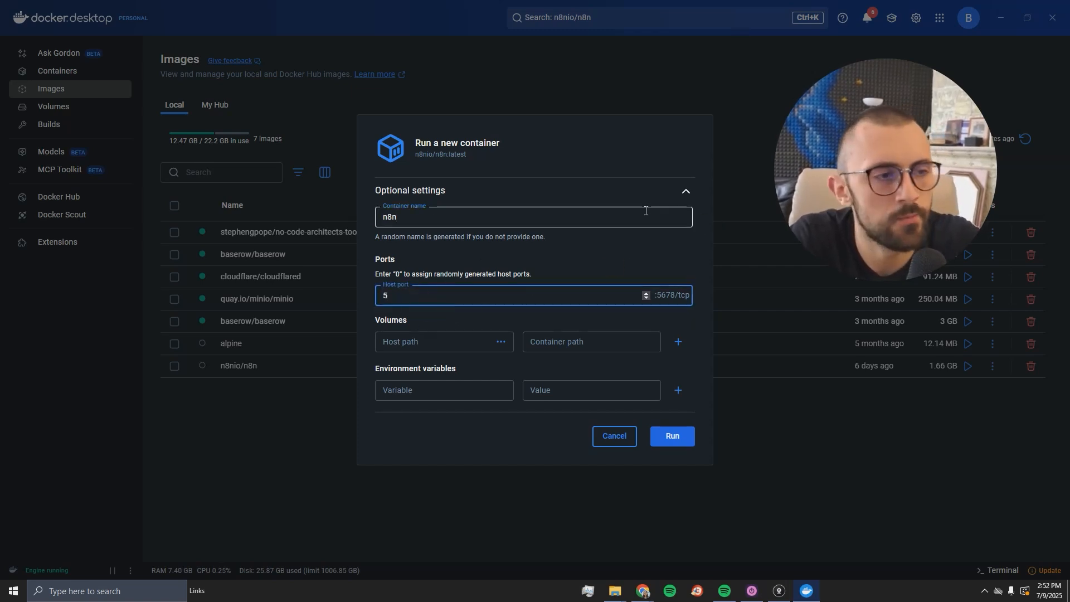
{"action": "type", "text": "78"}
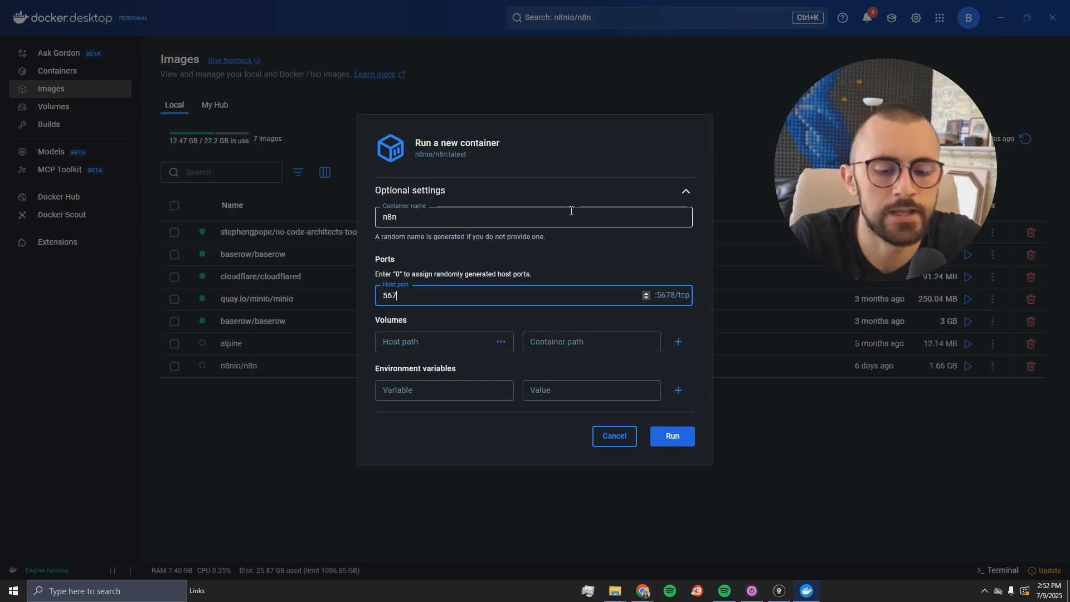
- Map the FixMyWorkflow\n8ndata host folder to container path /home/node/.n8n
{"action": "left_click", "coordinate": [499, 345]}
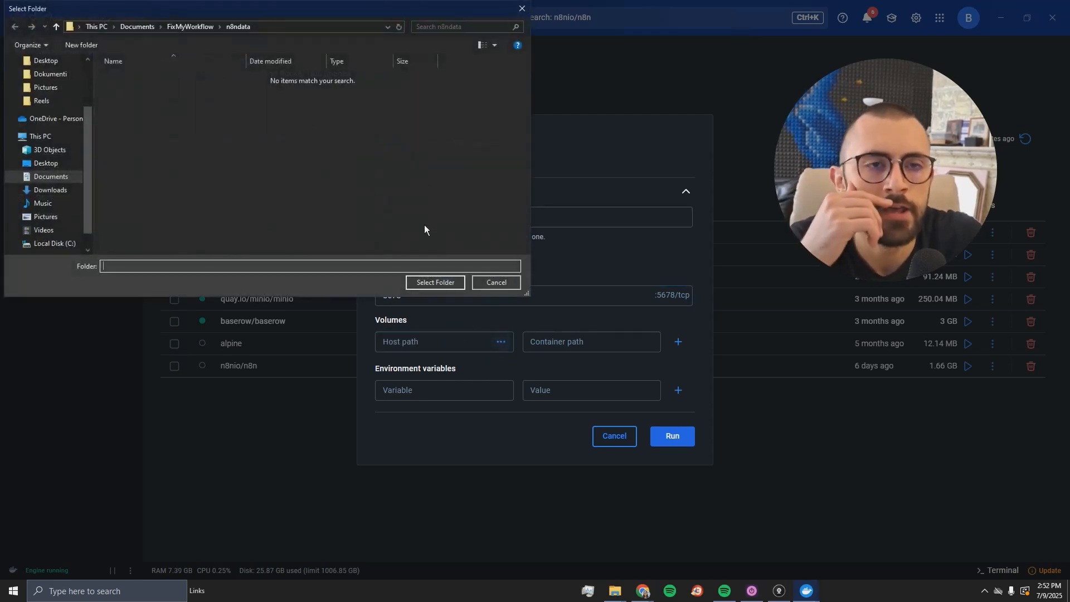
{"action": "left_click_drag", "start_coordinate": [212, 8], "coordinate": [312, 104]}
{"action": "left_click", "coordinate": [292, 121]}
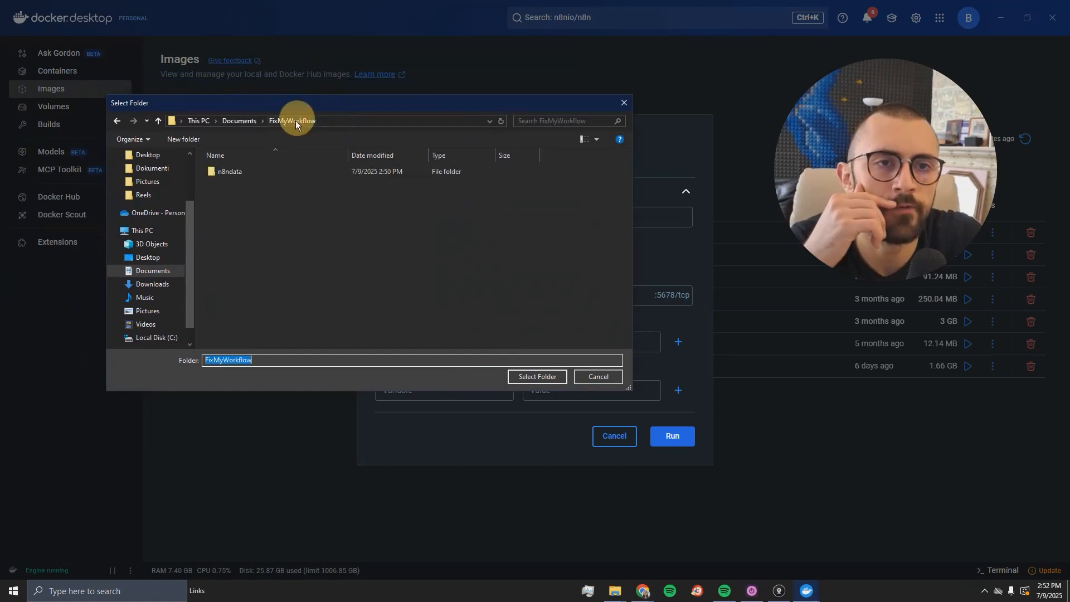
{"action": "double_click", "coordinate": [251, 172]}
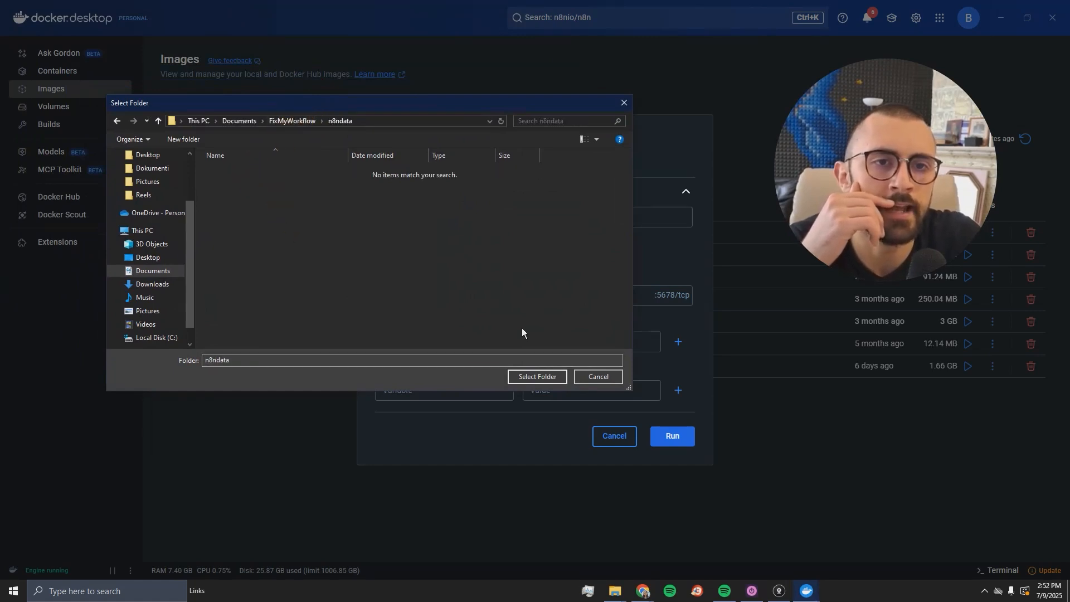
{"action": "left_click", "coordinate": [537, 377]}
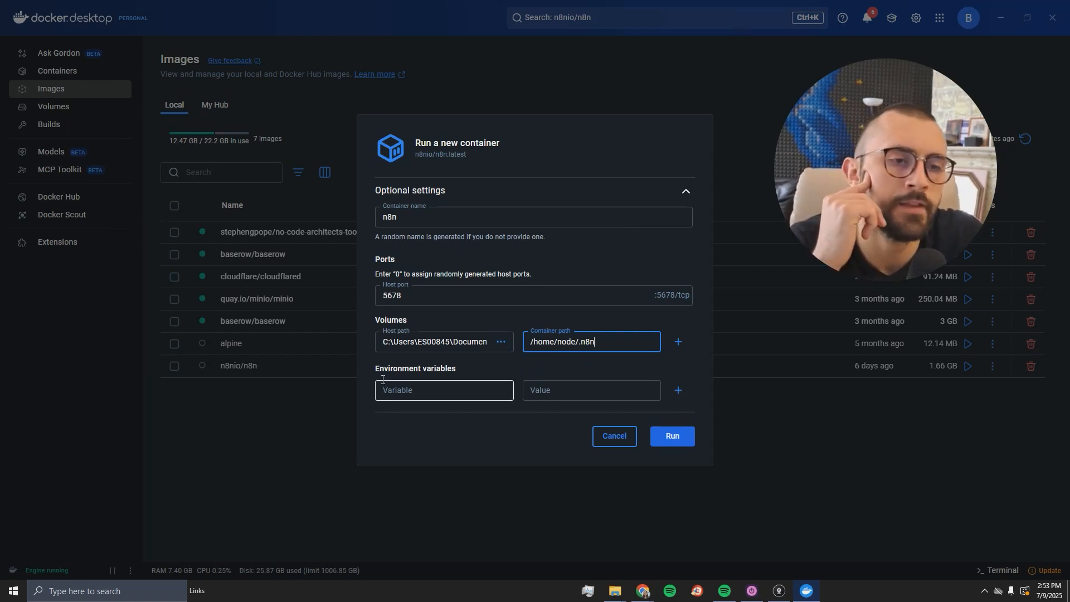
- Run the configured n8n container from the Run a new container dialog
{"action": "left_click", "coordinate": [672, 438]}
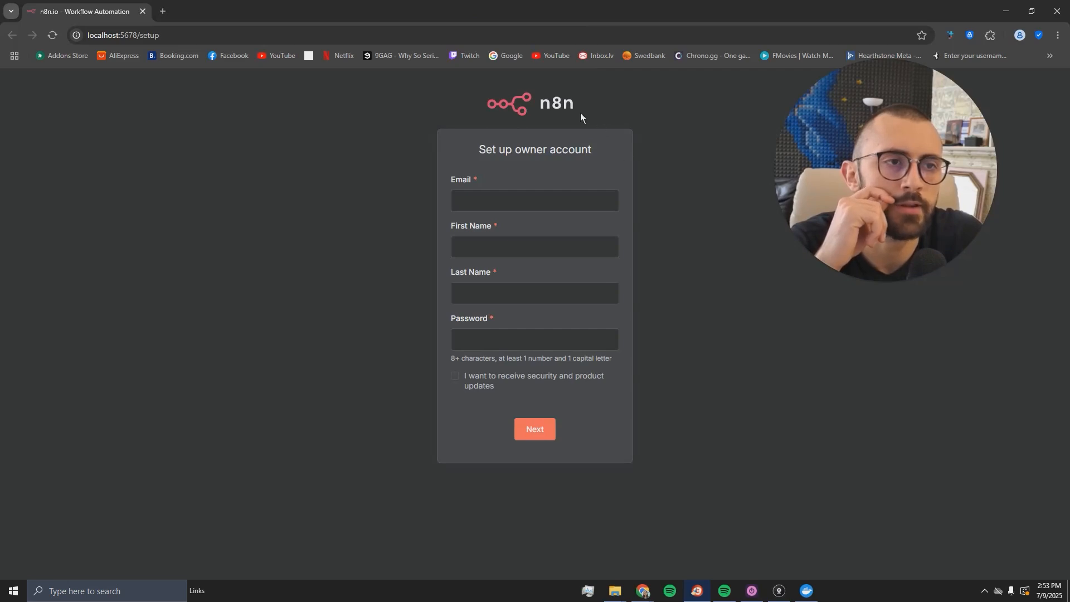
- Fill in the owner account's email, first name and last name, and submit
{"action": "left_click", "coordinate": [561, 201]}
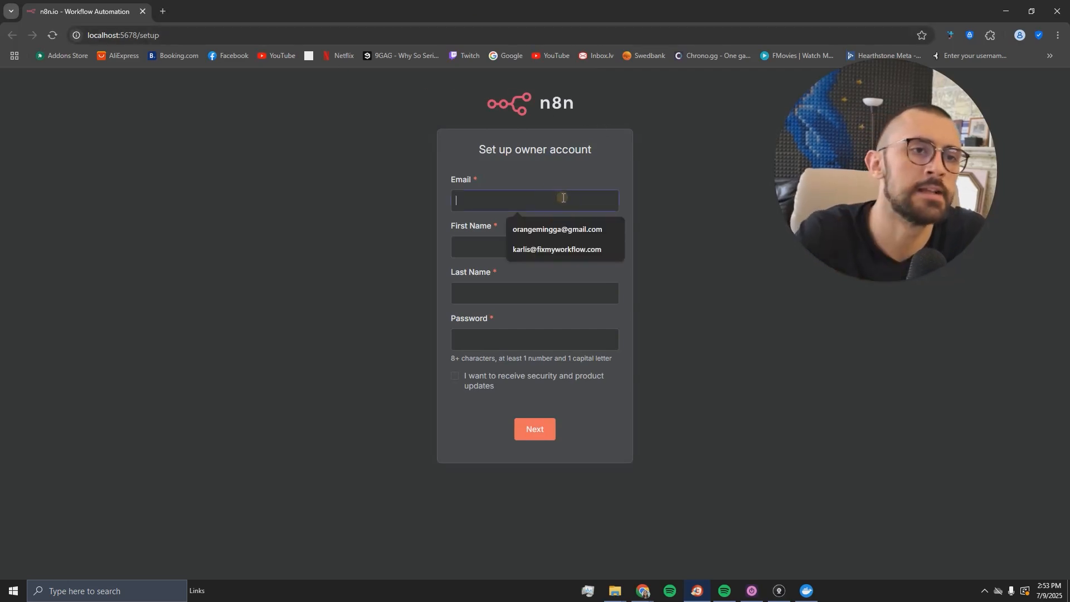
{"action": "left_click", "coordinate": [525, 246]}
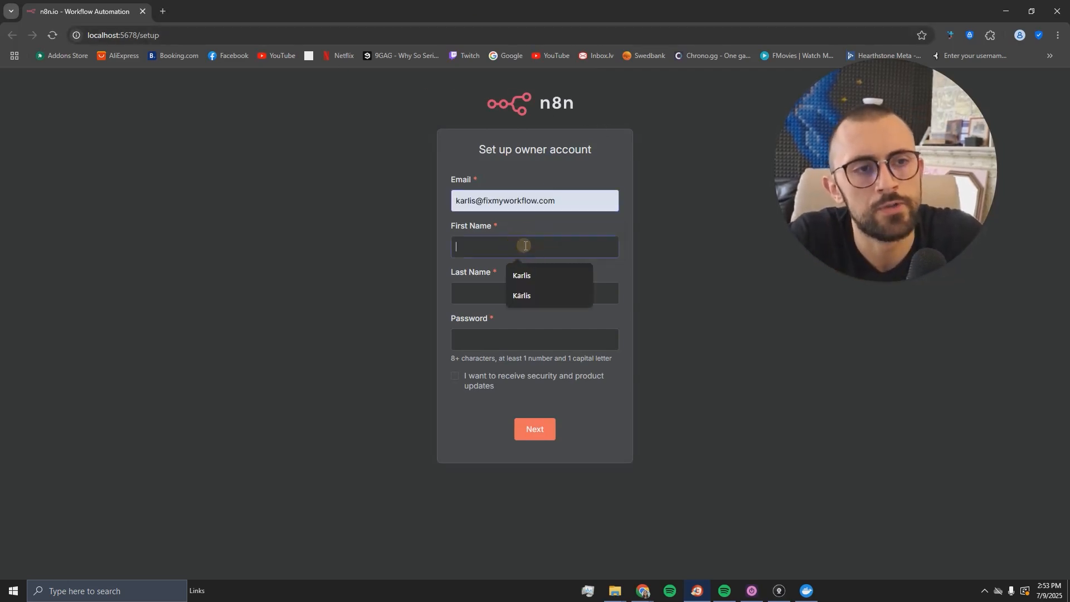
{"action": "key", "text": "Tab"}
{"action": "type", "text": "M"}
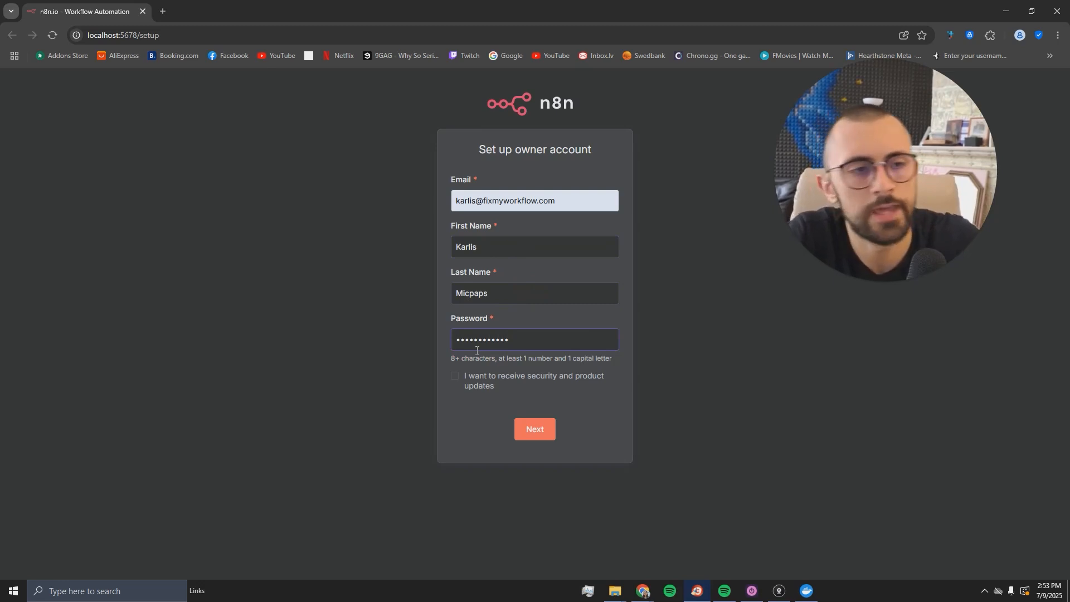
{"action": "key", "text": "Return"}
- Answer the customization survey: Ecommerce, Business Owner, for Myself, less than 20 people
{"action": "left_click", "coordinate": [504, 221]}
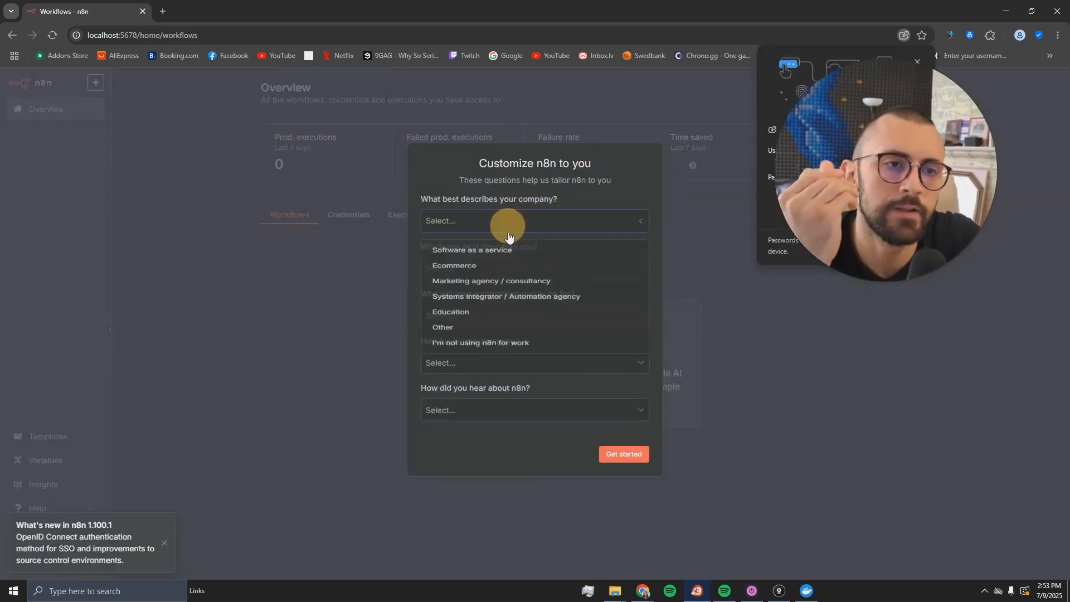
{"action": "left_click", "coordinate": [503, 268]}
{"action": "left_click", "coordinate": [506, 270]}
{"action": "left_click", "coordinate": [506, 301]}
{"action": "left_click", "coordinate": [509, 318]}
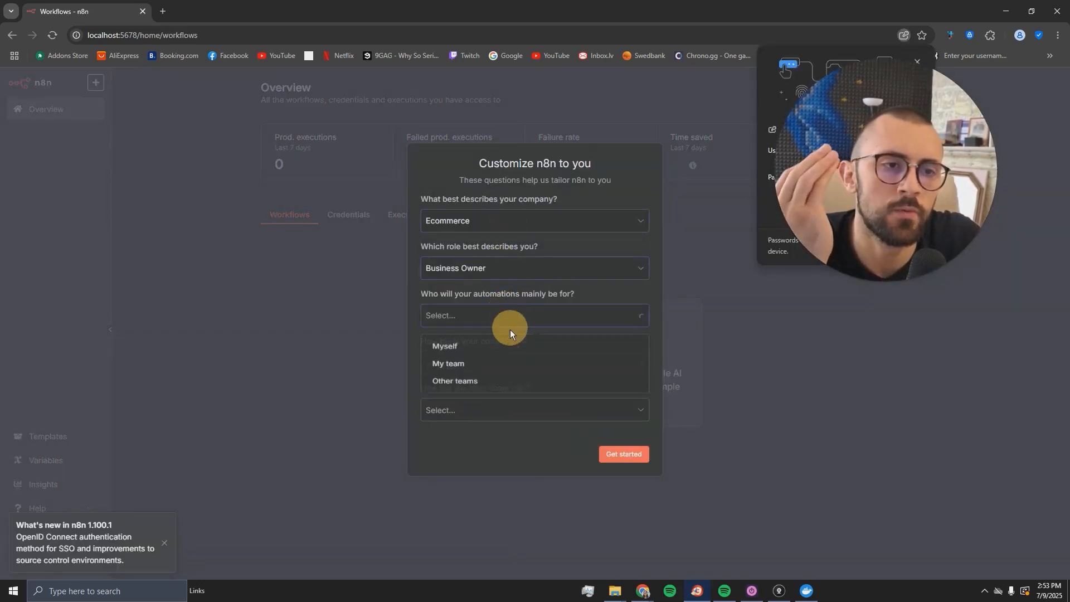
{"action": "left_click", "coordinate": [509, 346]}
{"action": "left_click", "coordinate": [503, 364]}
{"action": "left_click", "coordinate": [500, 398]}
{"action": "left_click", "coordinate": [617, 460]}
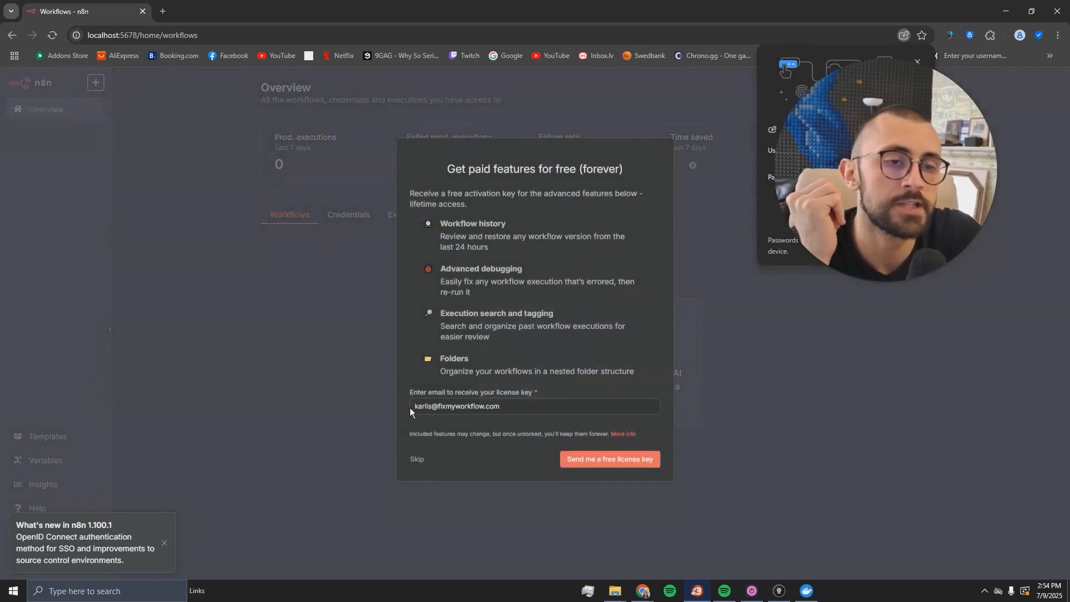
- Clear the prefilled license email, dismiss the What's new notice, and skip the license-key offer
{"action": "left_click_drag", "start_coordinate": [411, 409], "coordinate": [613, 399]}
{"action": "left_click", "coordinate": [600, 408]}
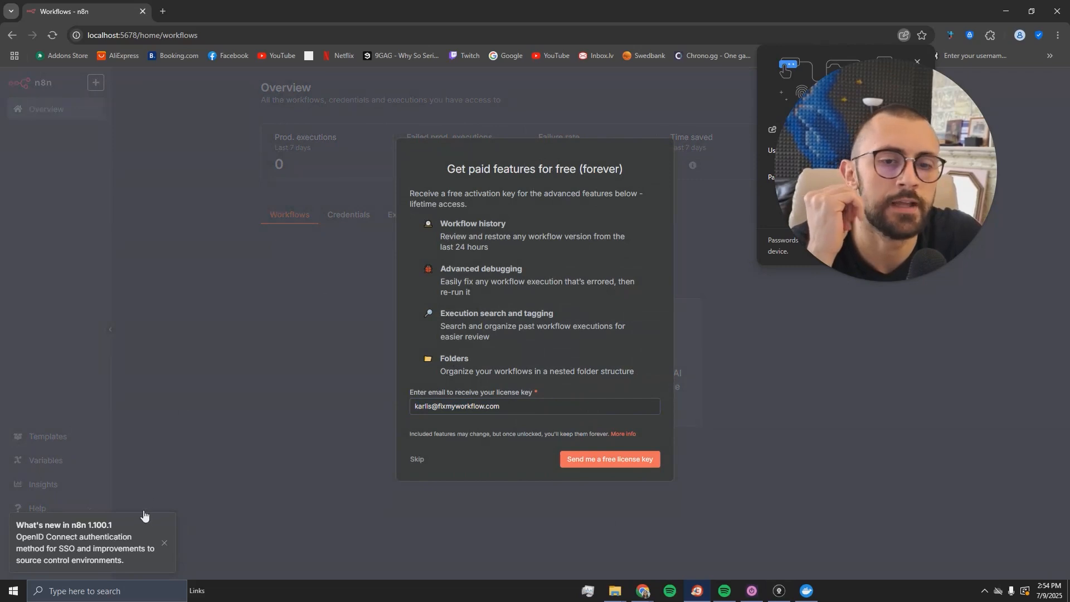
{"action": "left_click", "coordinate": [163, 543]}
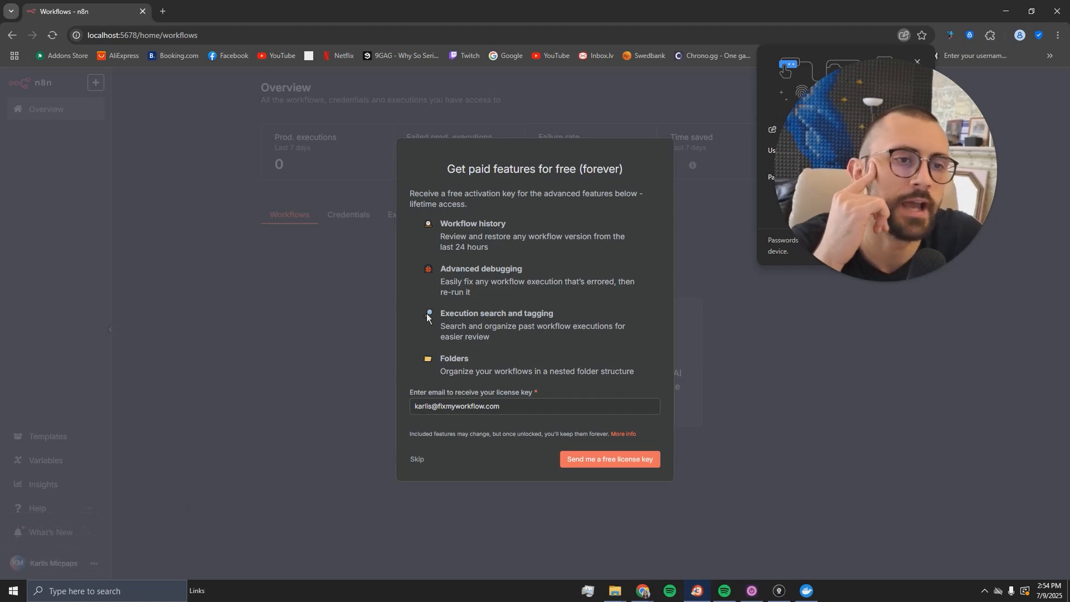
{"action": "left_click", "coordinate": [418, 459]}
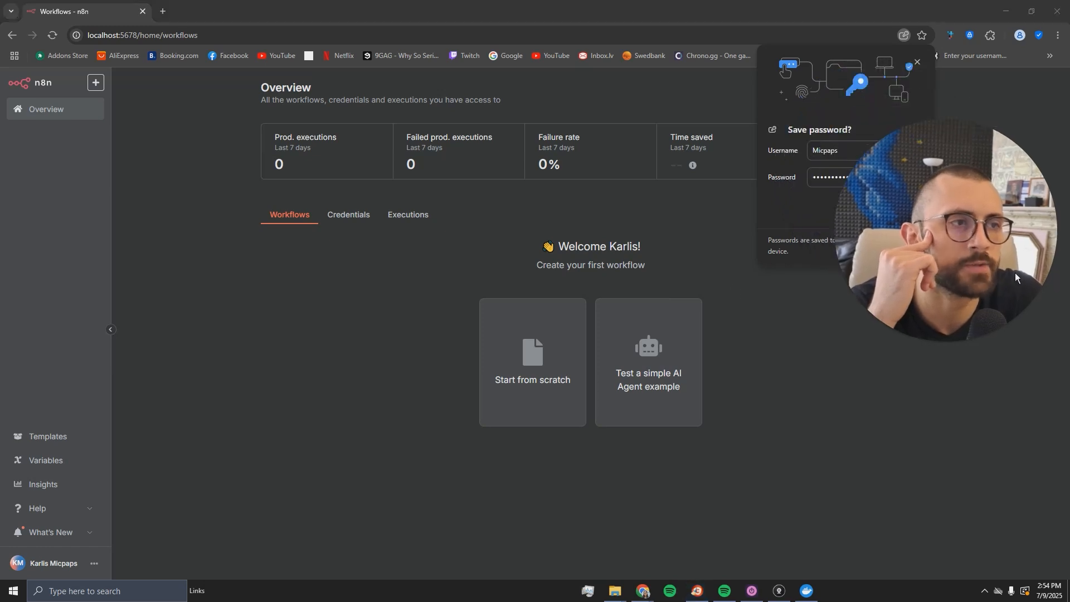
- Start a new workflow with a 'Trigger manually' trigger
{"action": "left_click", "coordinate": [917, 62]}
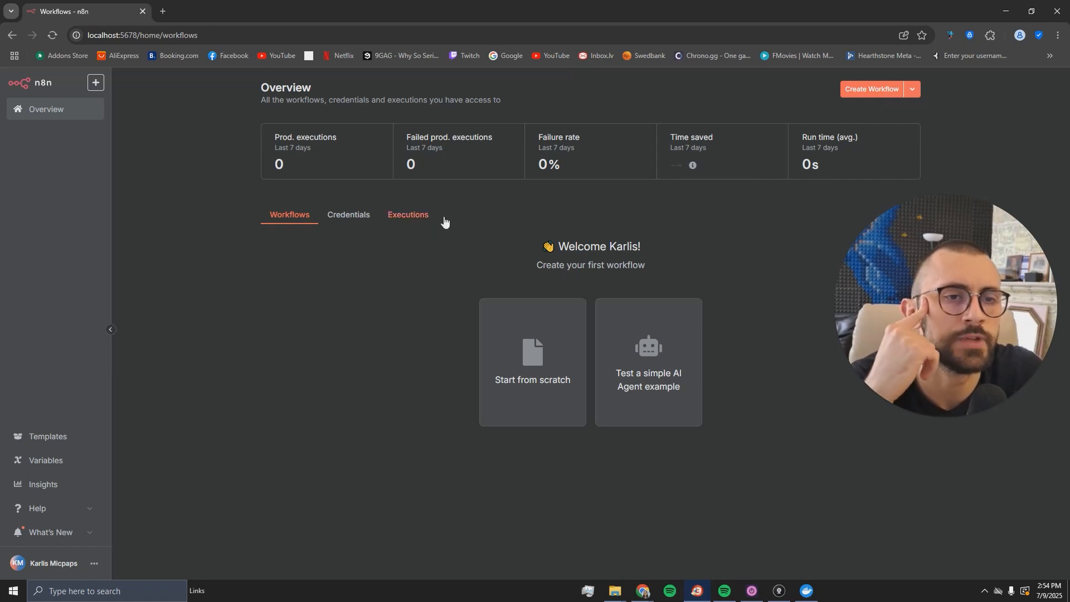
{"action": "left_click", "coordinate": [889, 93]}
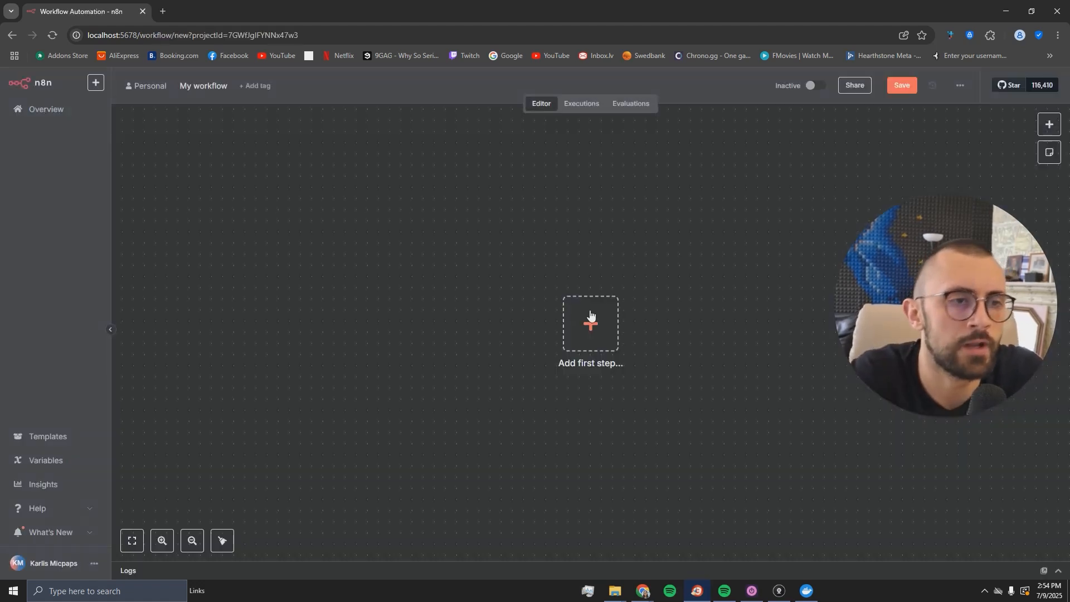
{"action": "left_click", "coordinate": [604, 326]}
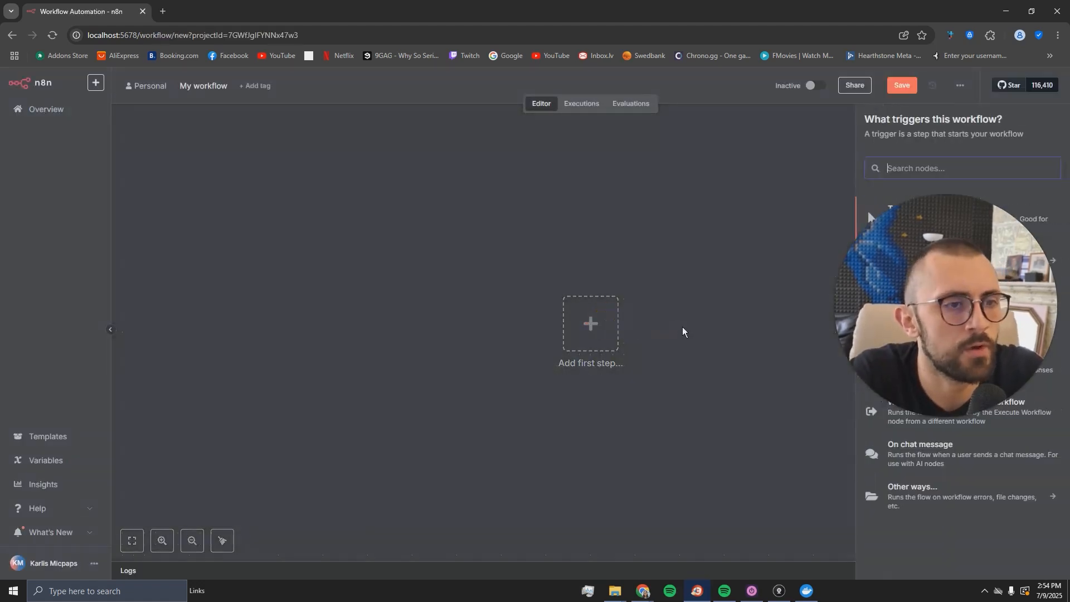
{"action": "left_click", "coordinate": [695, 243]}
{"action": "left_click", "coordinate": [605, 337]}
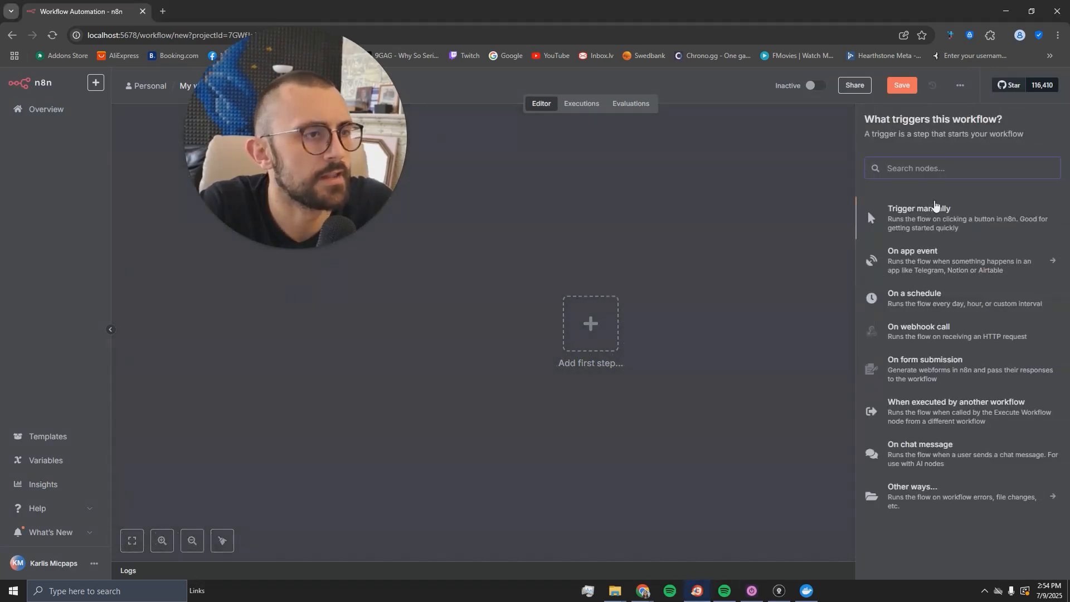
{"action": "left_click", "coordinate": [919, 222]}
{"action": "left_click_drag", "start_coordinate": [589, 330], "coordinate": [446, 329]}
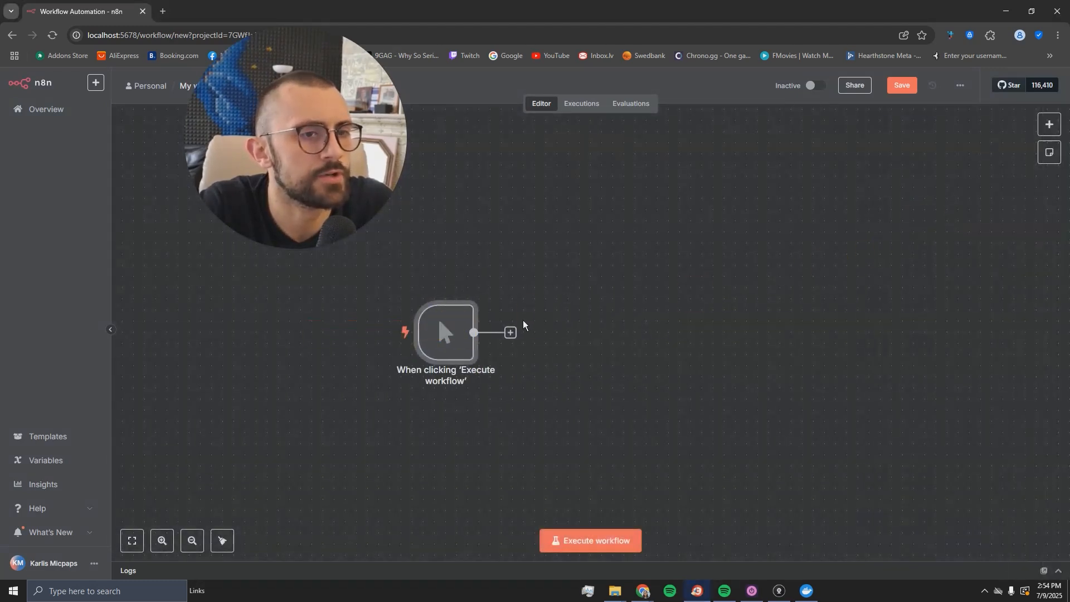
- Add an AI Agent node after the trigger and save the workflow
{"action": "left_click", "coordinate": [510, 333]}
{"action": "left_click", "coordinate": [909, 207]}
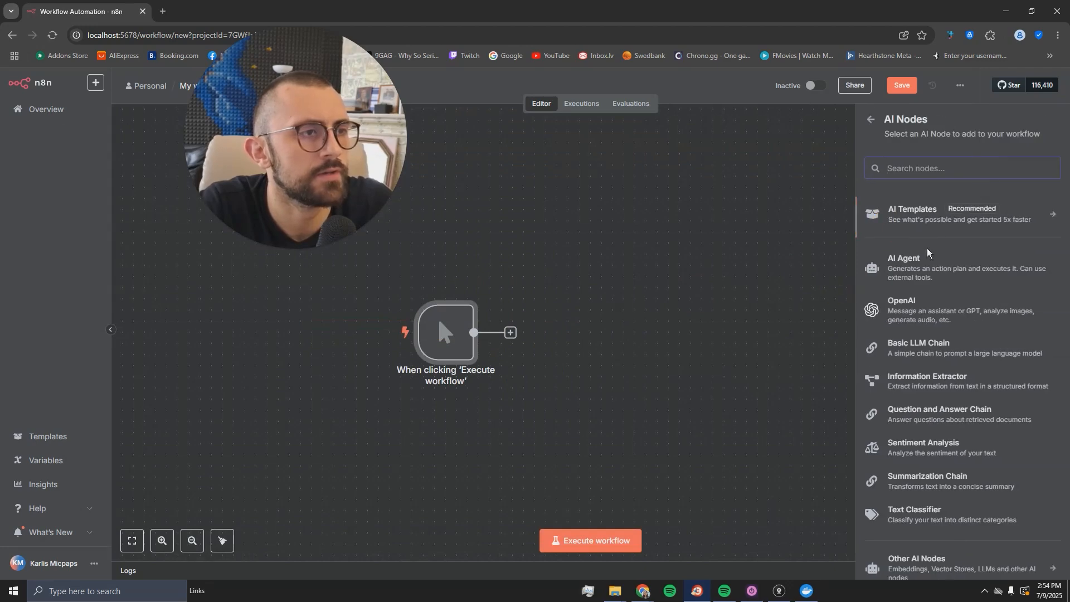
{"action": "left_click", "coordinate": [925, 266]}
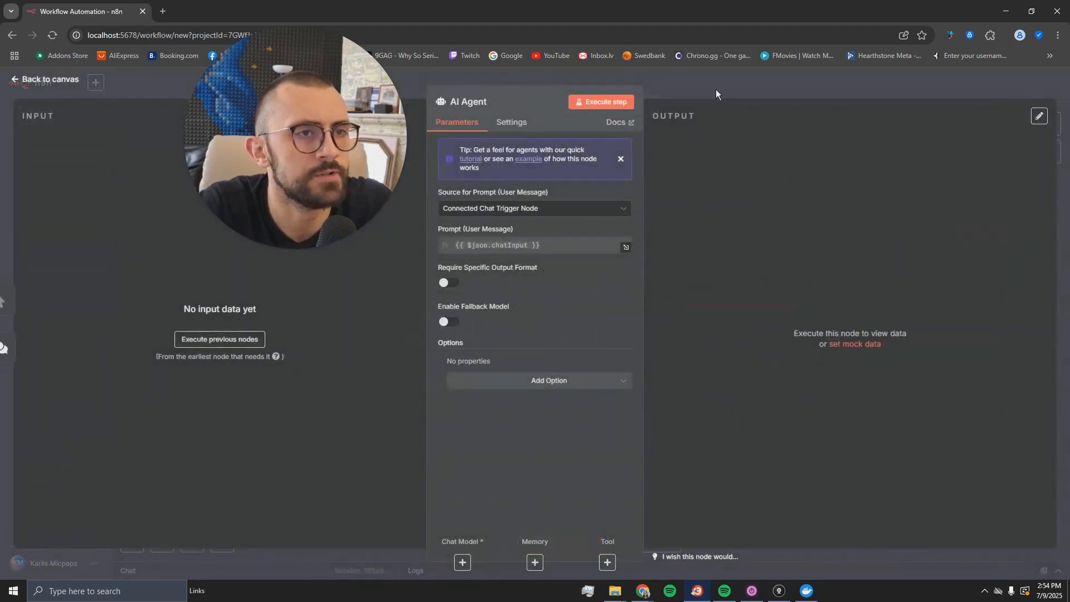
{"action": "key", "text": "Escape"}
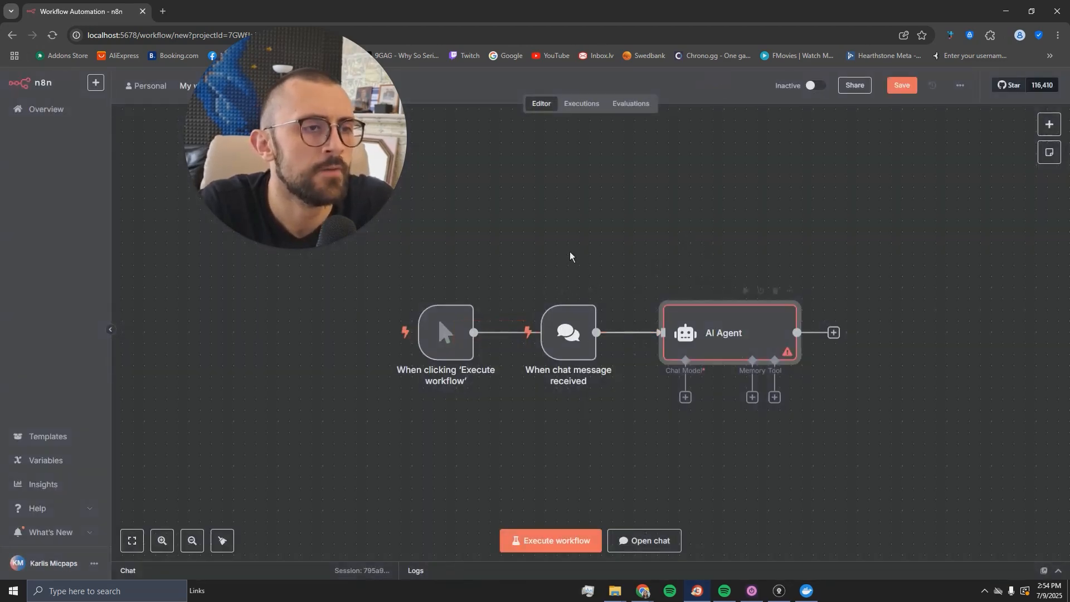
{"action": "left_click_drag", "start_coordinate": [338, 174], "coordinate": [292, 287]}
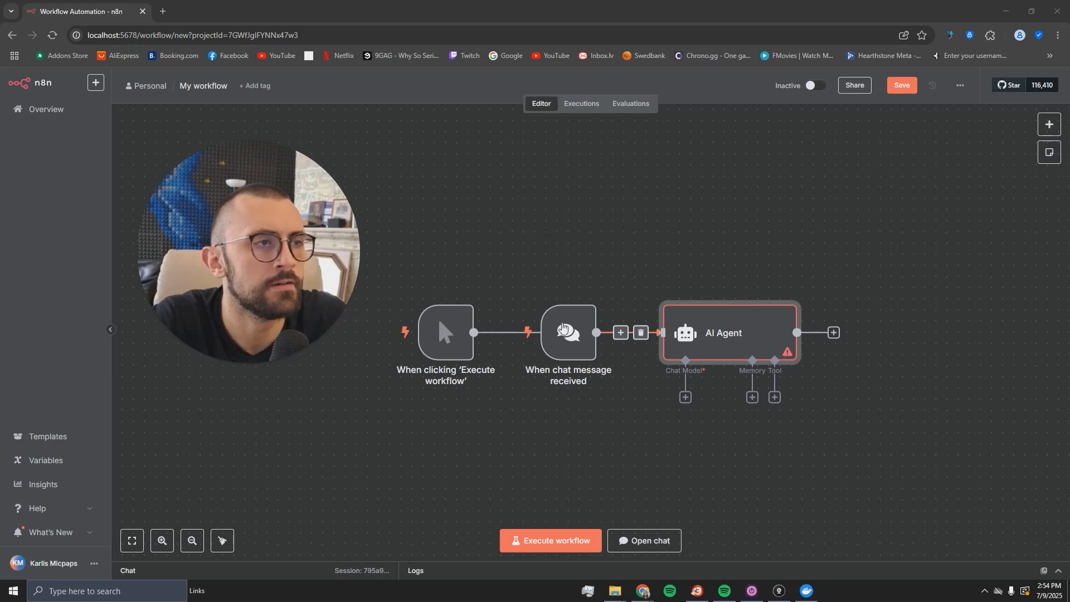
{"action": "left_click", "coordinate": [473, 453]}
{"action": "key", "text": "ctrl+s"}
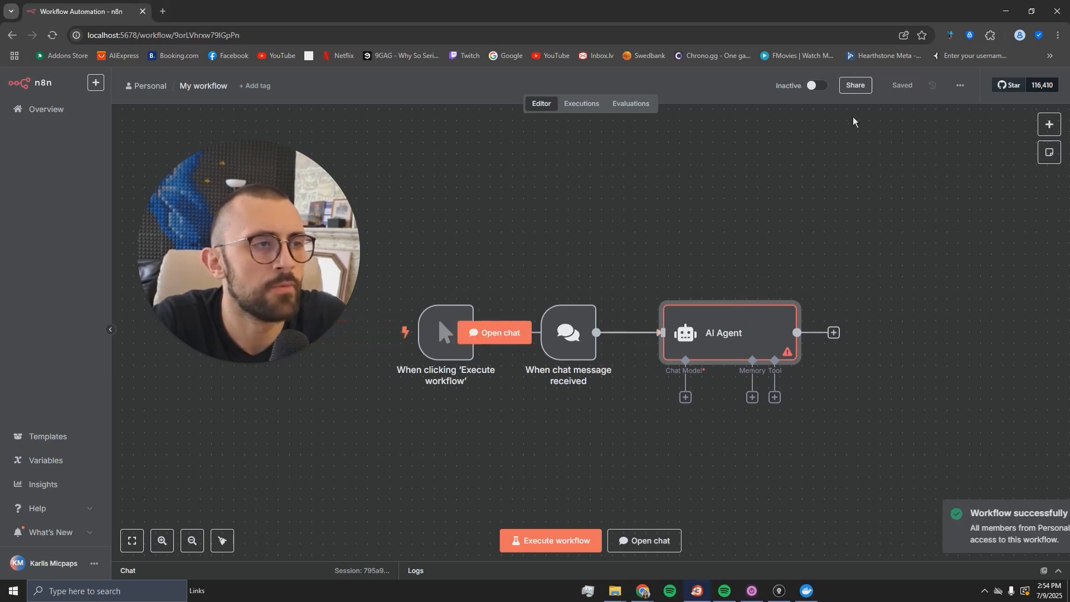
- Reopen the saved 'My workflow' from the Overview and rename it to 'Test'
{"action": "left_click", "coordinate": [35, 109]}
{"action": "left_click_drag", "start_coordinate": [278, 295], "coordinate": [158, 263]}
{"action": "left_click", "coordinate": [318, 270]}
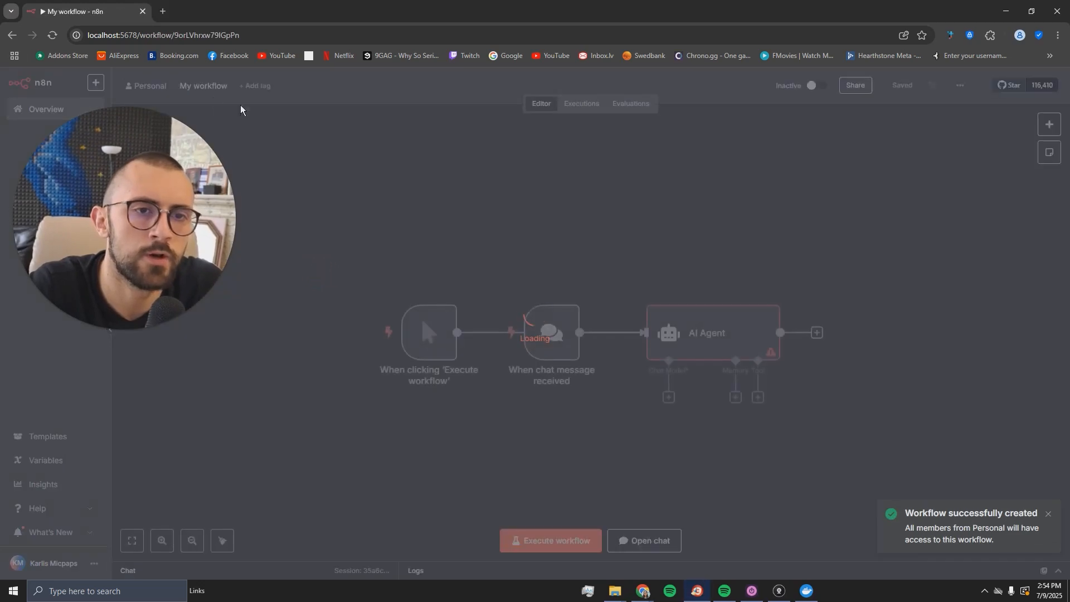
{"action": "type", "text": "Test"}
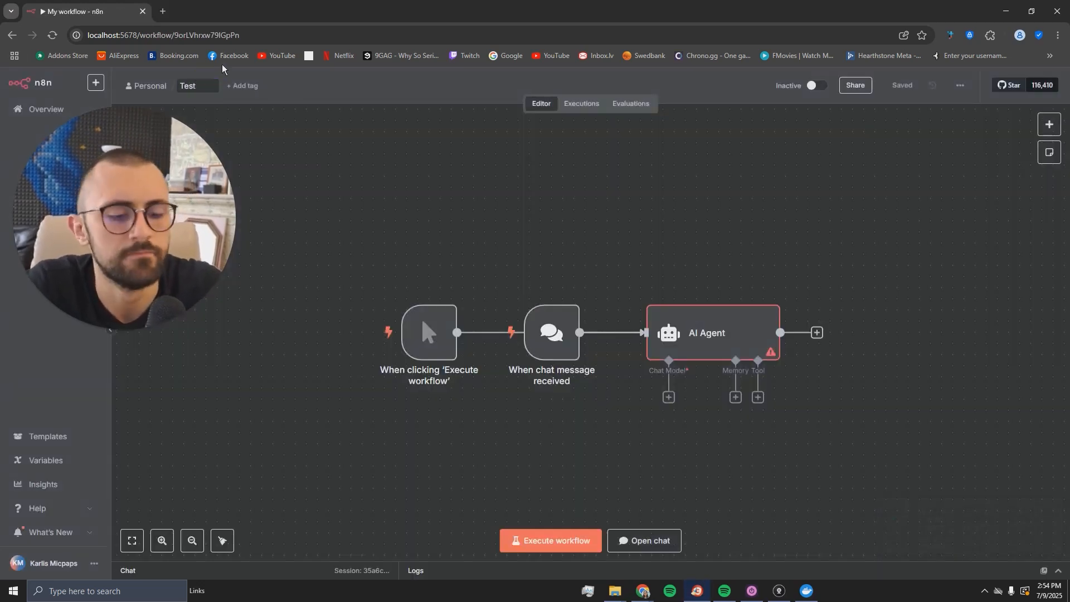
{"action": "key", "text": "Return"}
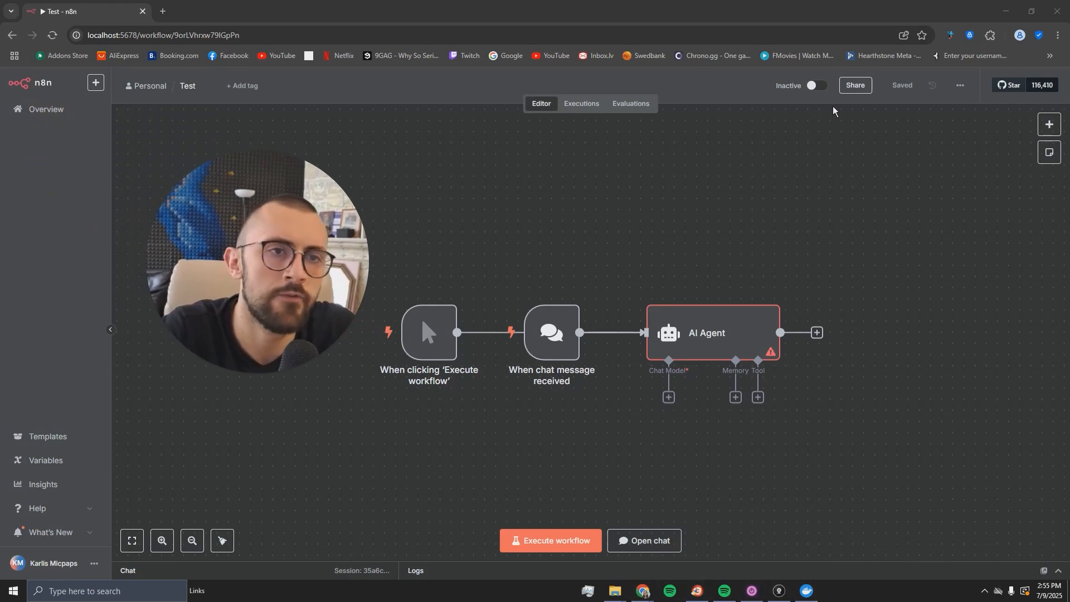
- Stop the n8n container from Docker Desktop's Containers list, then minimize Docker Desktop
{"action": "left_click", "coordinate": [34, 110]}
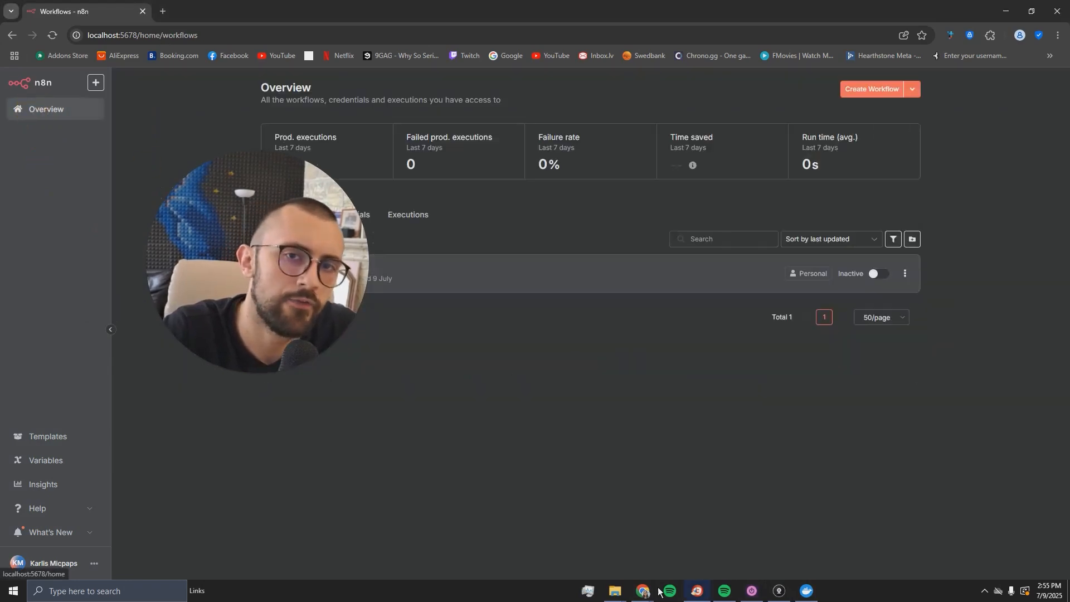
{"action": "left_click", "coordinate": [807, 591]}
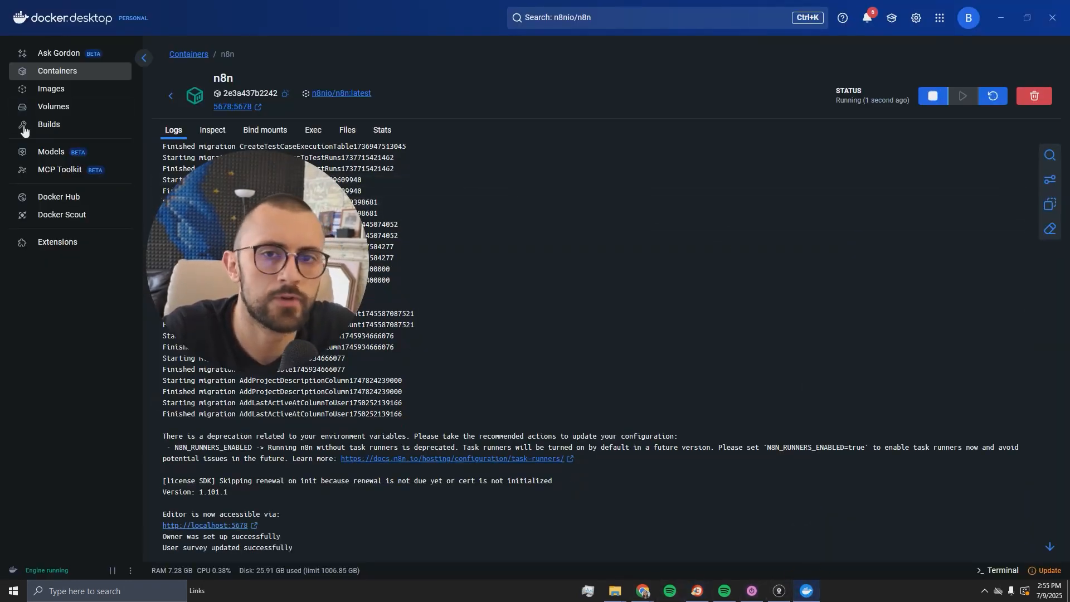
{"action": "left_click", "coordinate": [78, 77]}
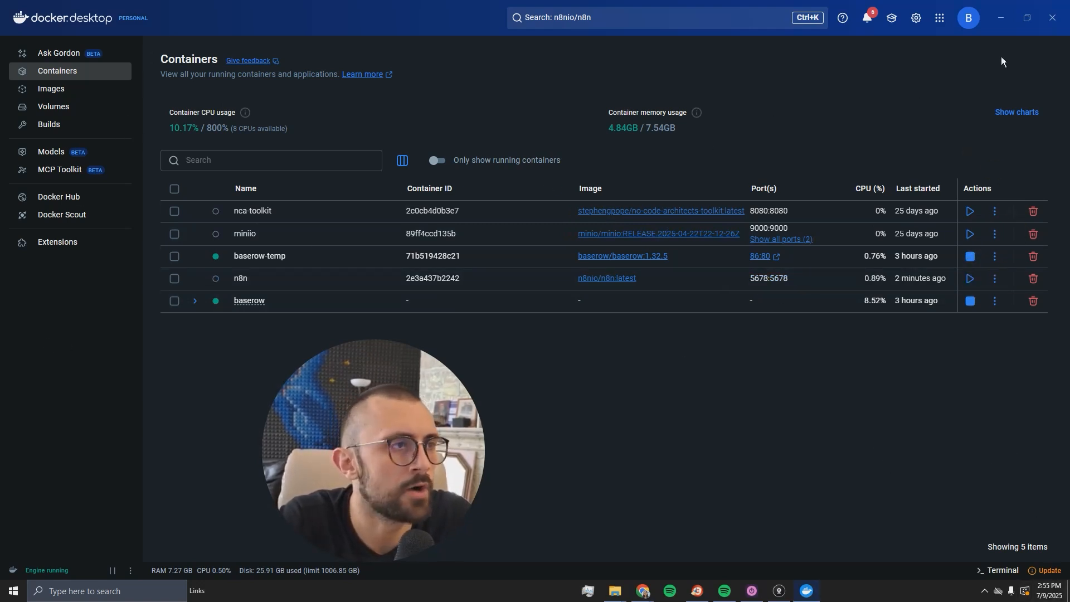
{"action": "left_click", "coordinate": [998, 20]}
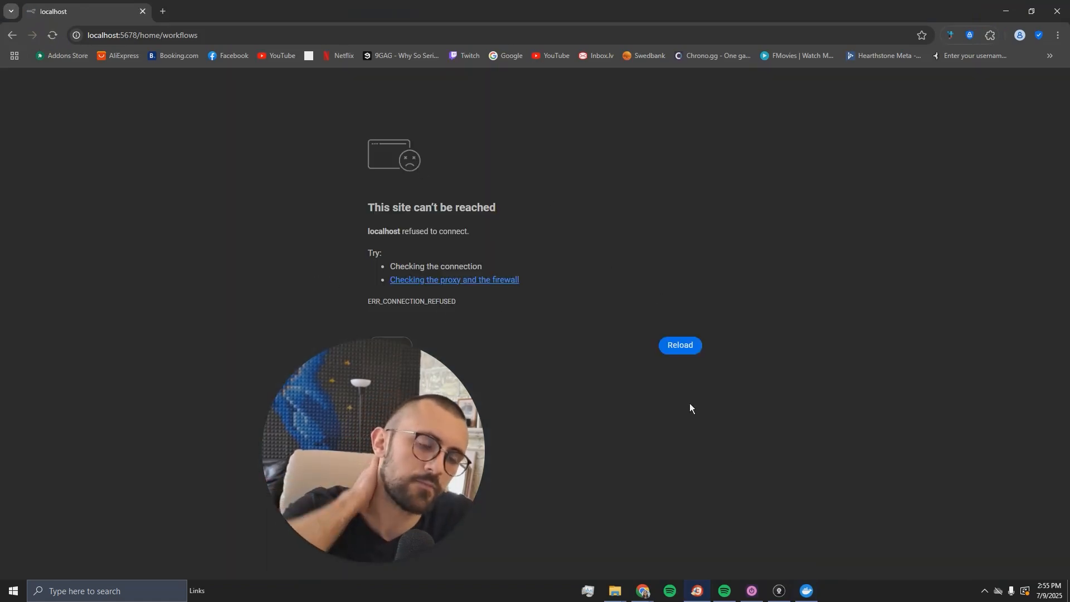
- Restart the n8n container and reload localhost:5678 until the Overview lists Test
{"action": "left_click", "coordinate": [807, 592]}
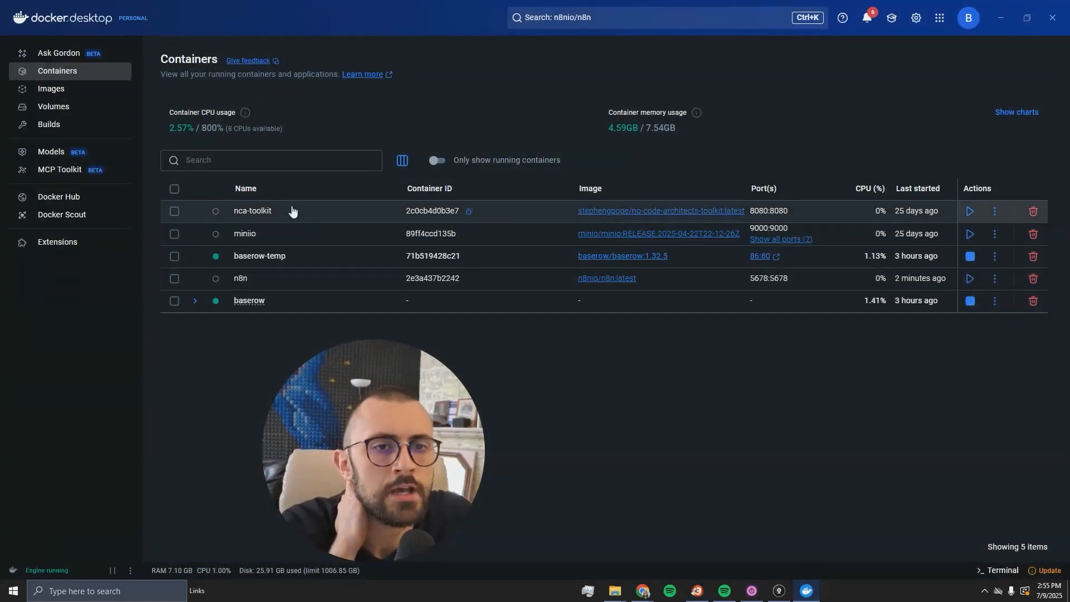
{"action": "left_click", "coordinate": [971, 279]}
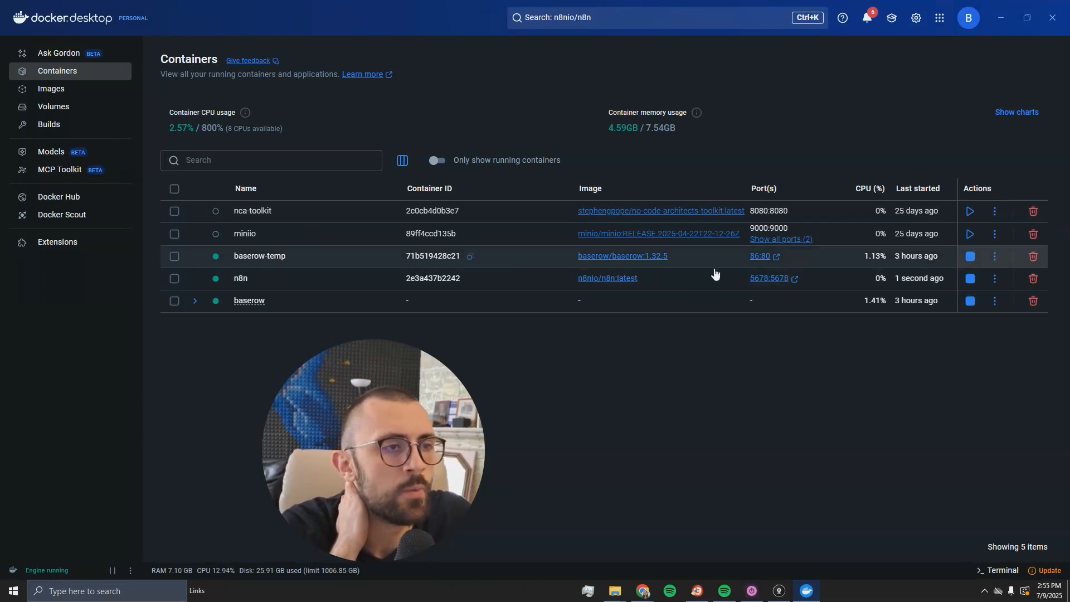
{"action": "key", "text": "alt+Tab"}
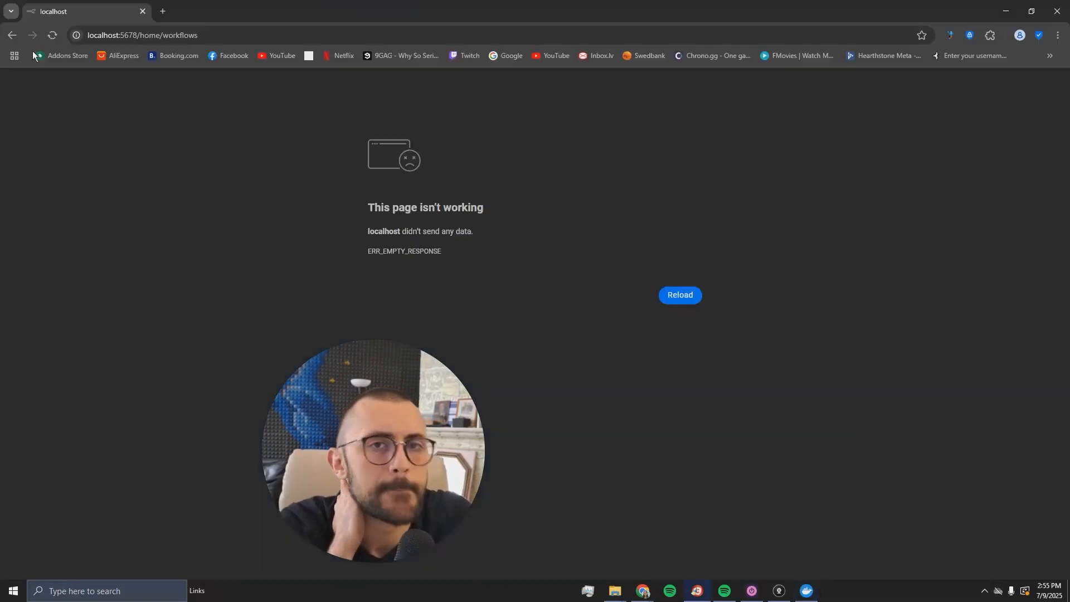
{"action": "left_click", "coordinate": [54, 38]}
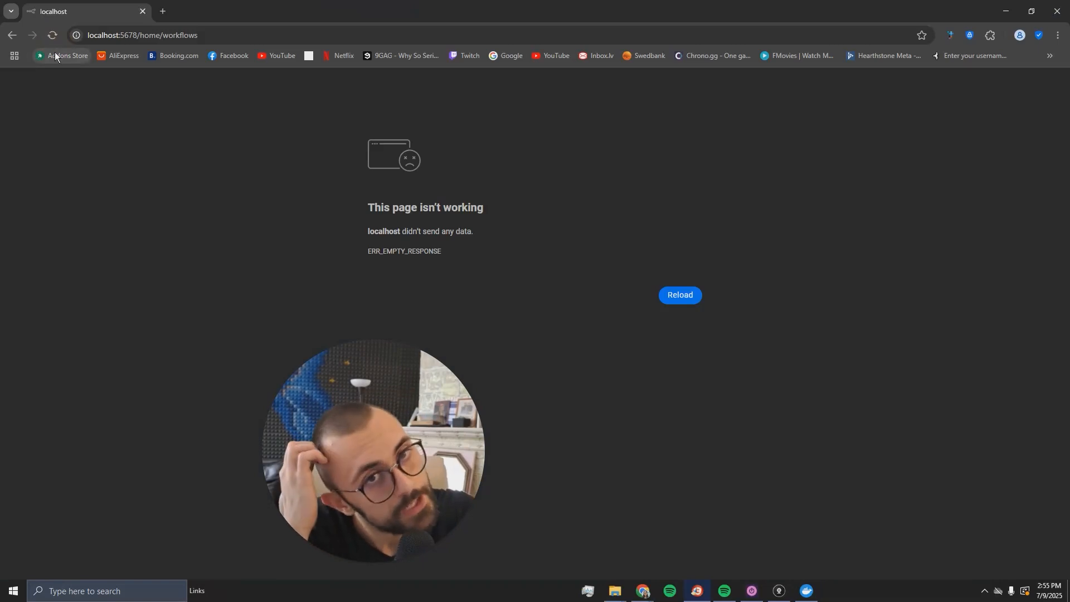
{"action": "left_click", "coordinate": [52, 37]}
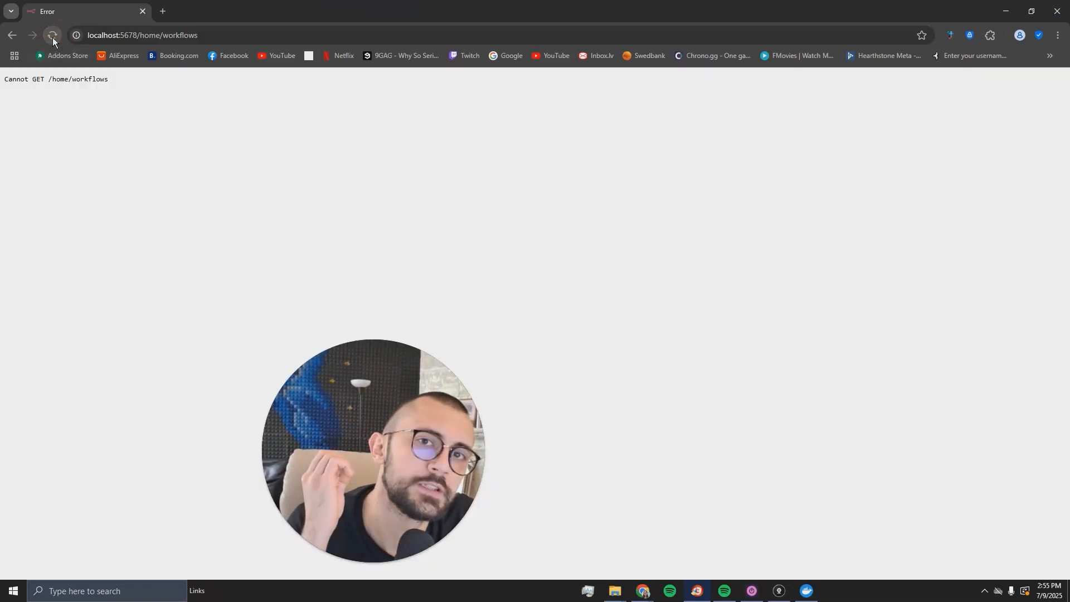
{"action": "left_click", "coordinate": [53, 38]}
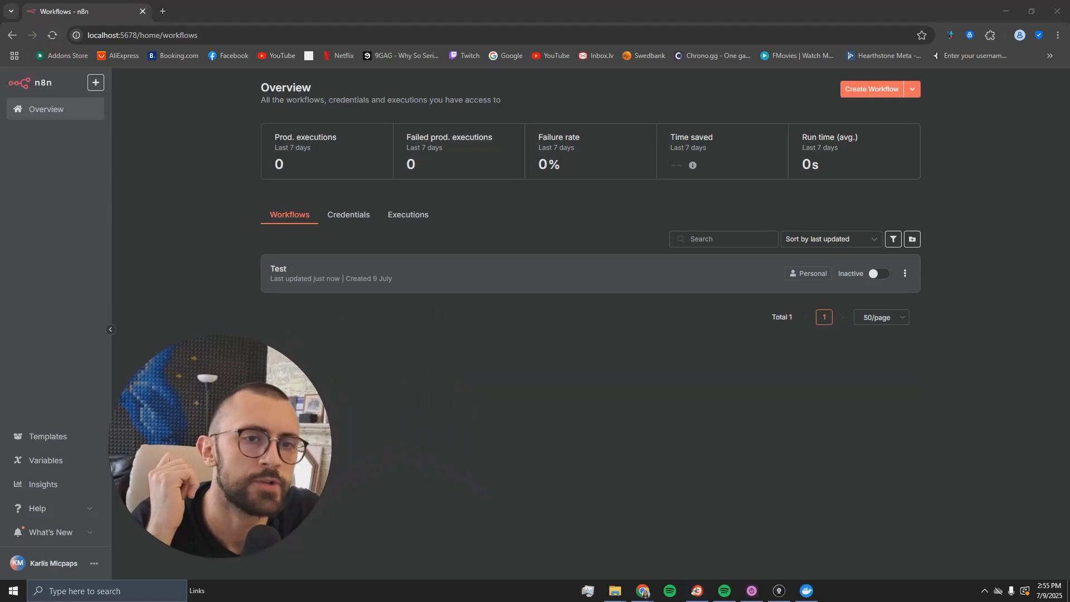
- Open Test, check the n8ndata folder in Explorer, then try activating Test from the Overview
{"action": "left_click", "coordinate": [339, 276]}
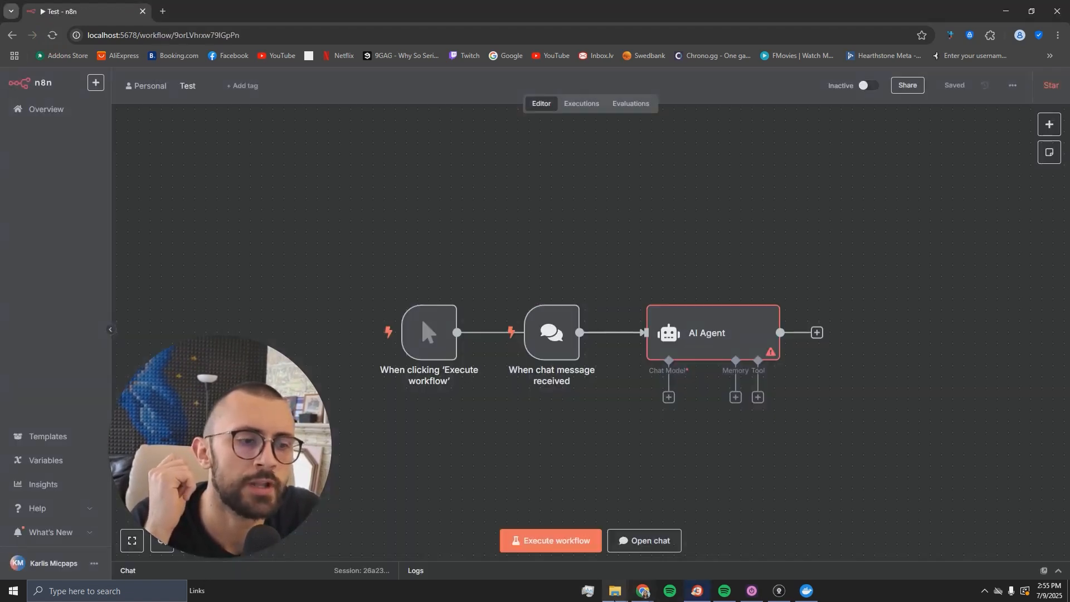
{"action": "mouse_move", "coordinate": [615, 591]}
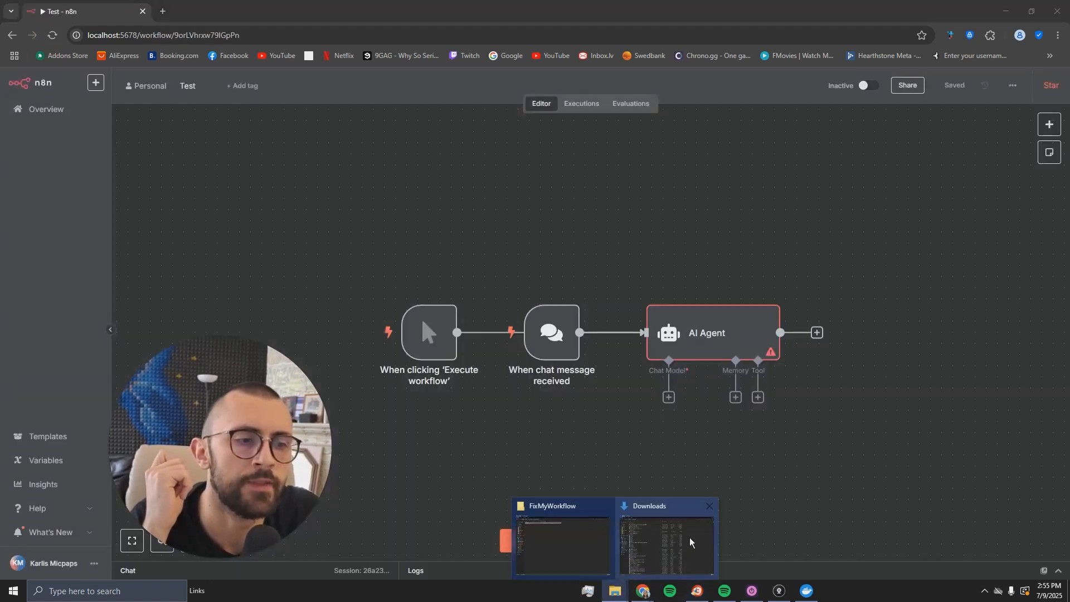
{"action": "left_click", "coordinate": [563, 538]}
{"action": "double_click", "coordinate": [205, 110]}
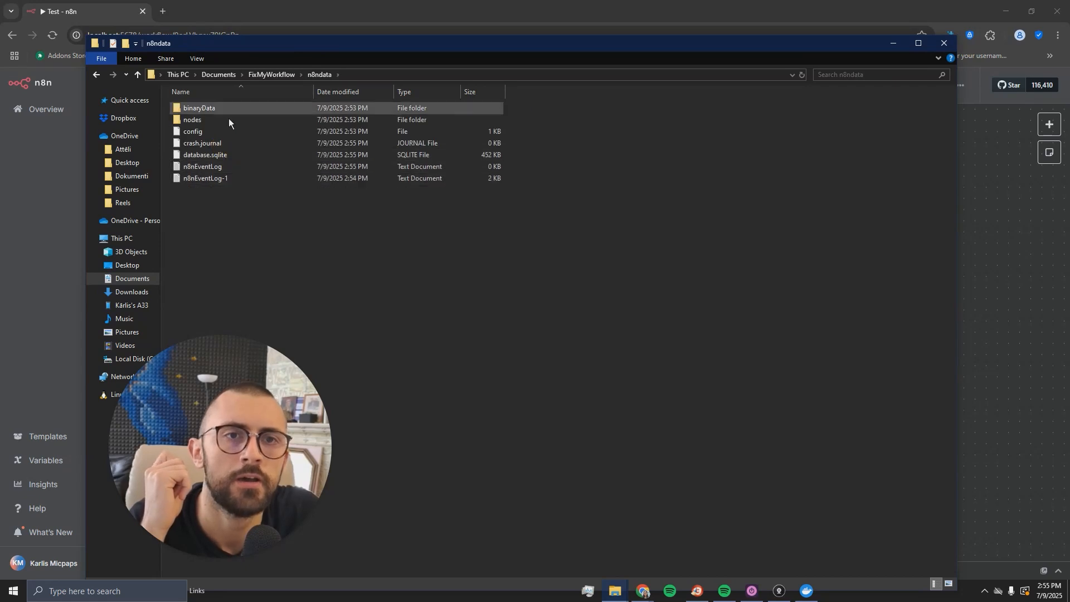
{"action": "left_click", "coordinate": [944, 43]}
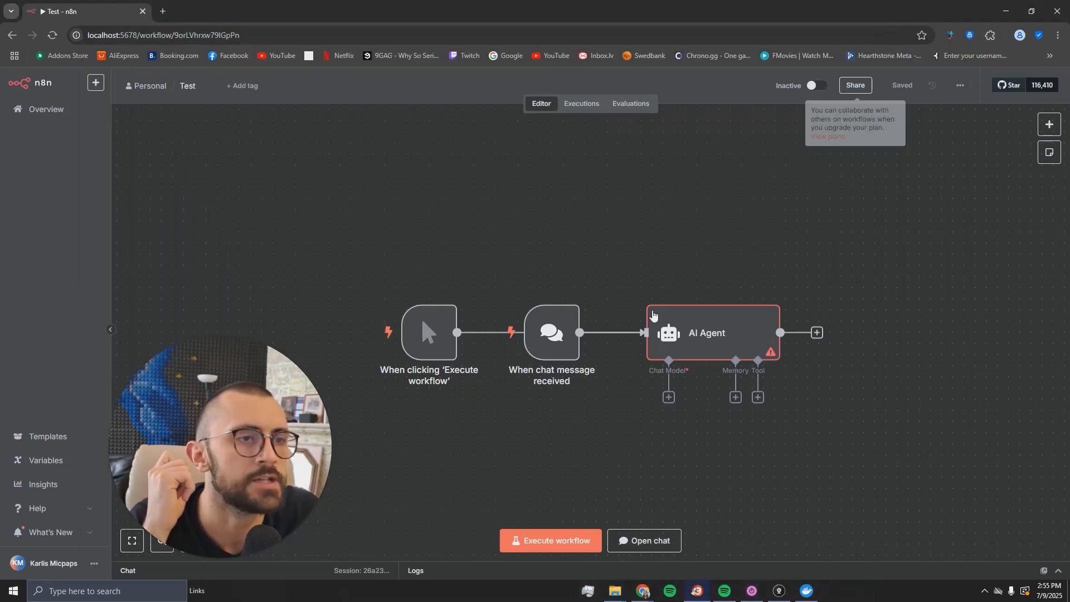
{"action": "left_click", "coordinate": [46, 109]}
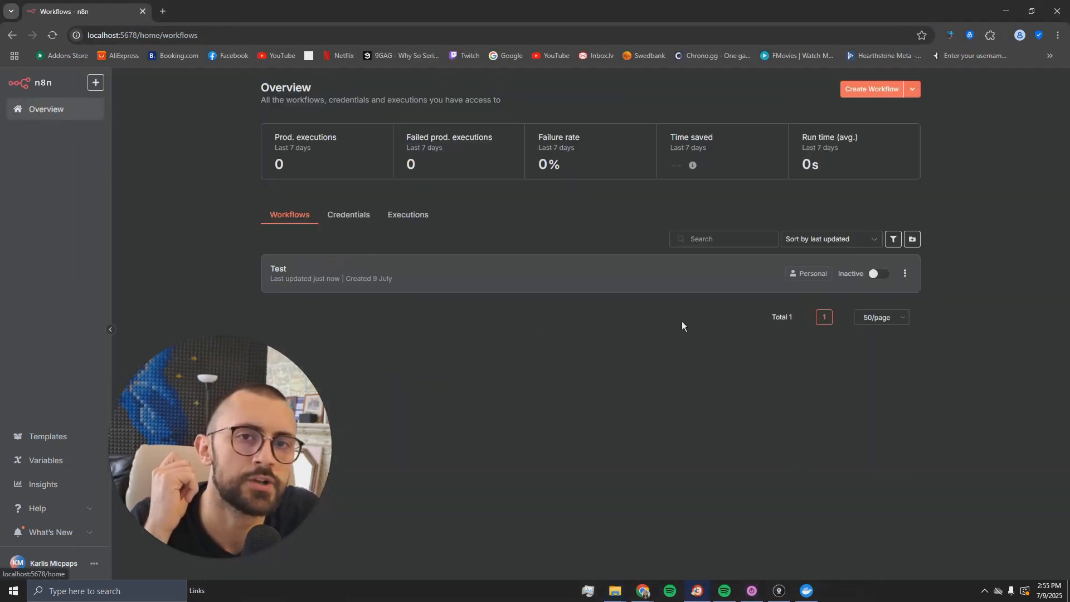
{"action": "left_click", "coordinate": [885, 274]}
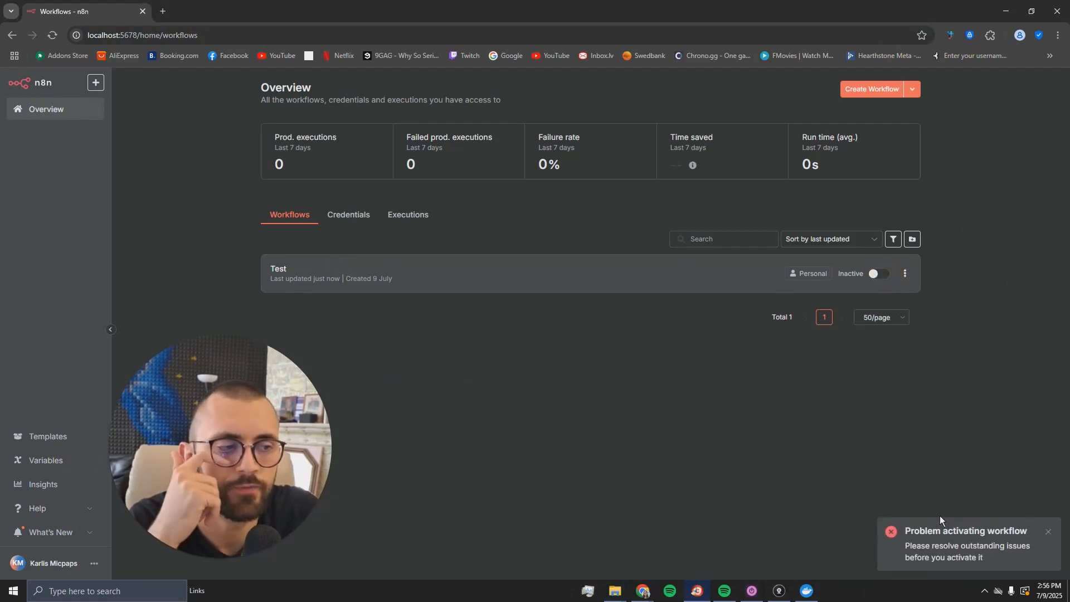